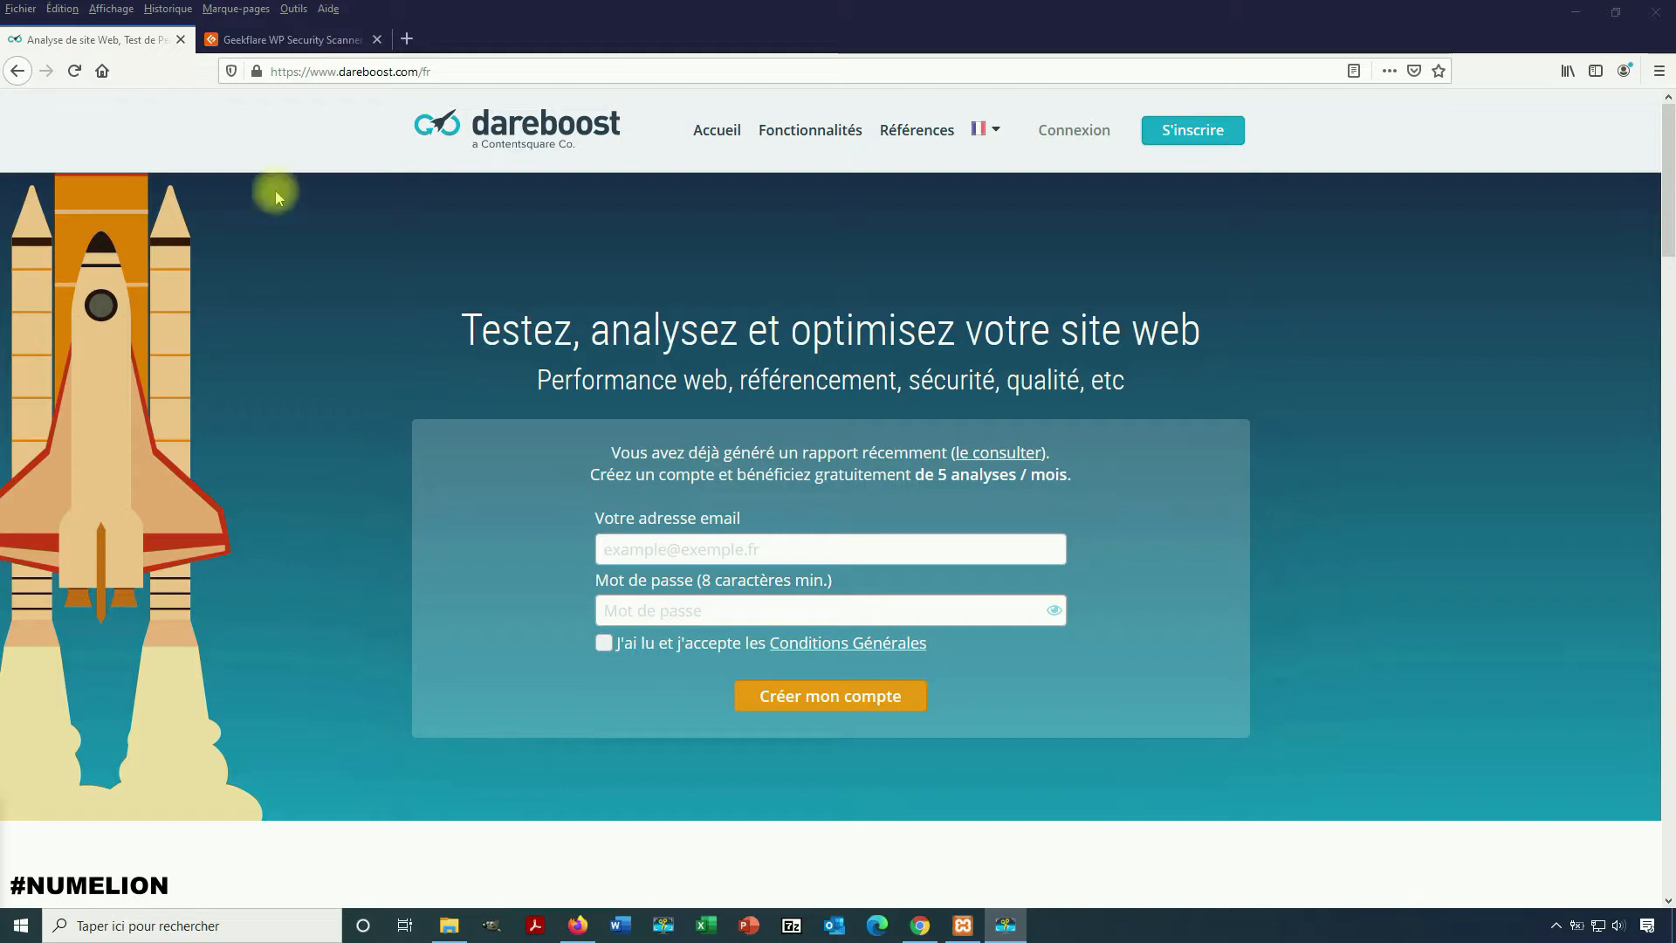
- Scan numelion.com with Geekflare's WordPress Security Scanner, accepting the scan authorization and Terms of Service
click(263, 48)
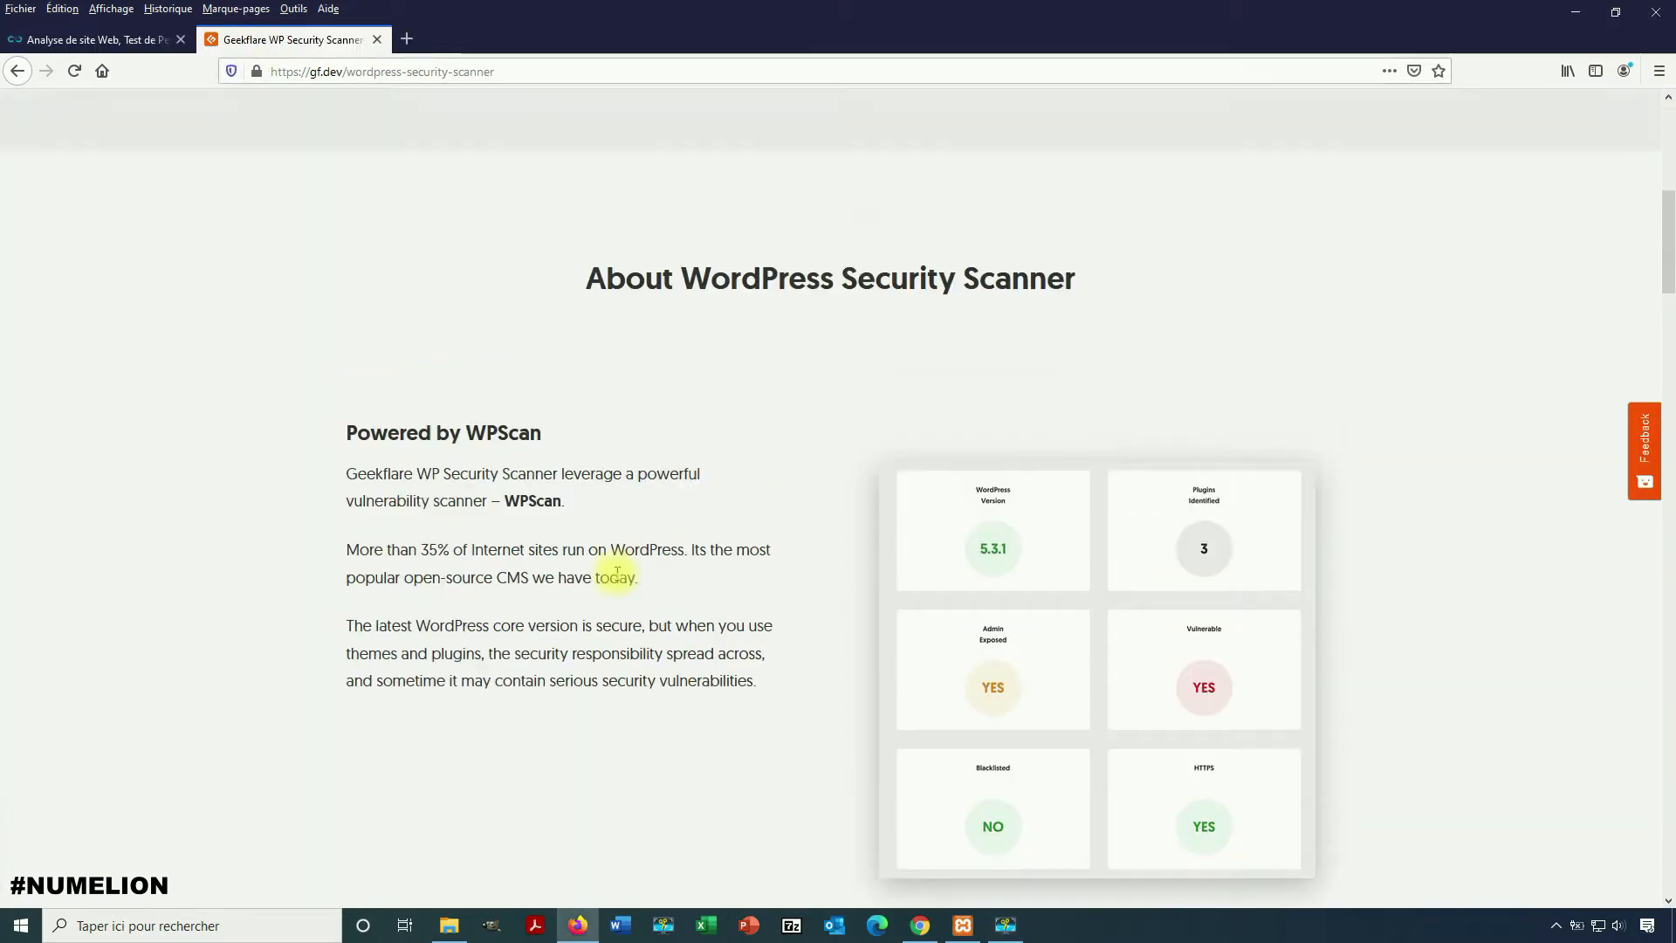
scroll(636, 535, up, 10)
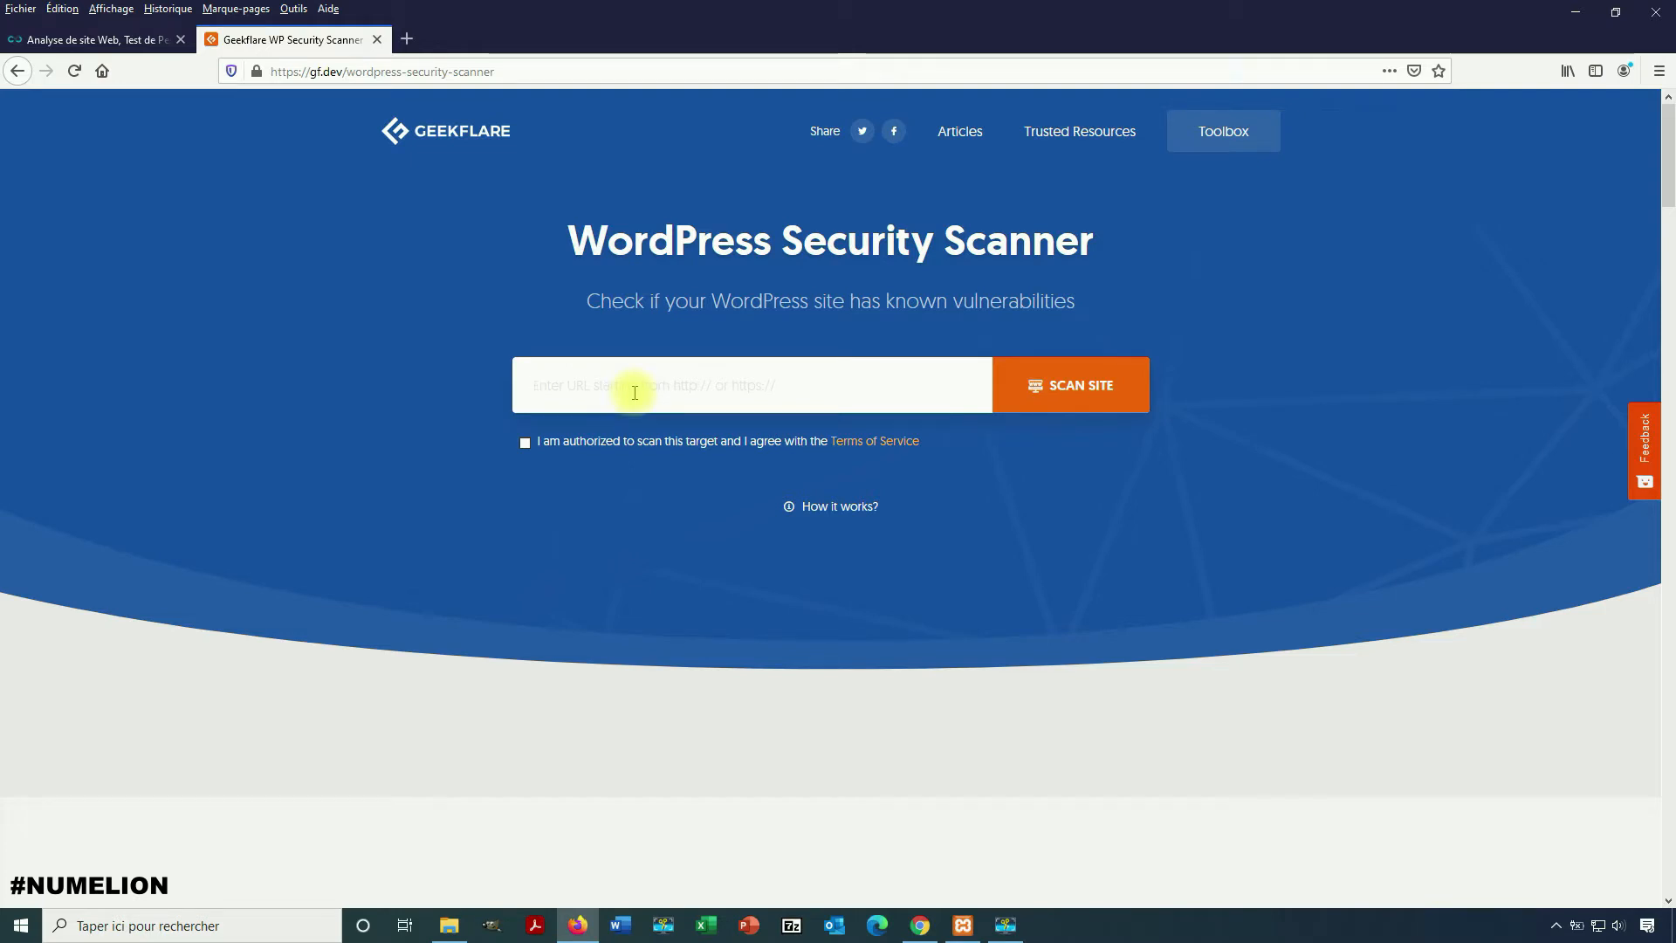
text(umelion.com)
key(Return)
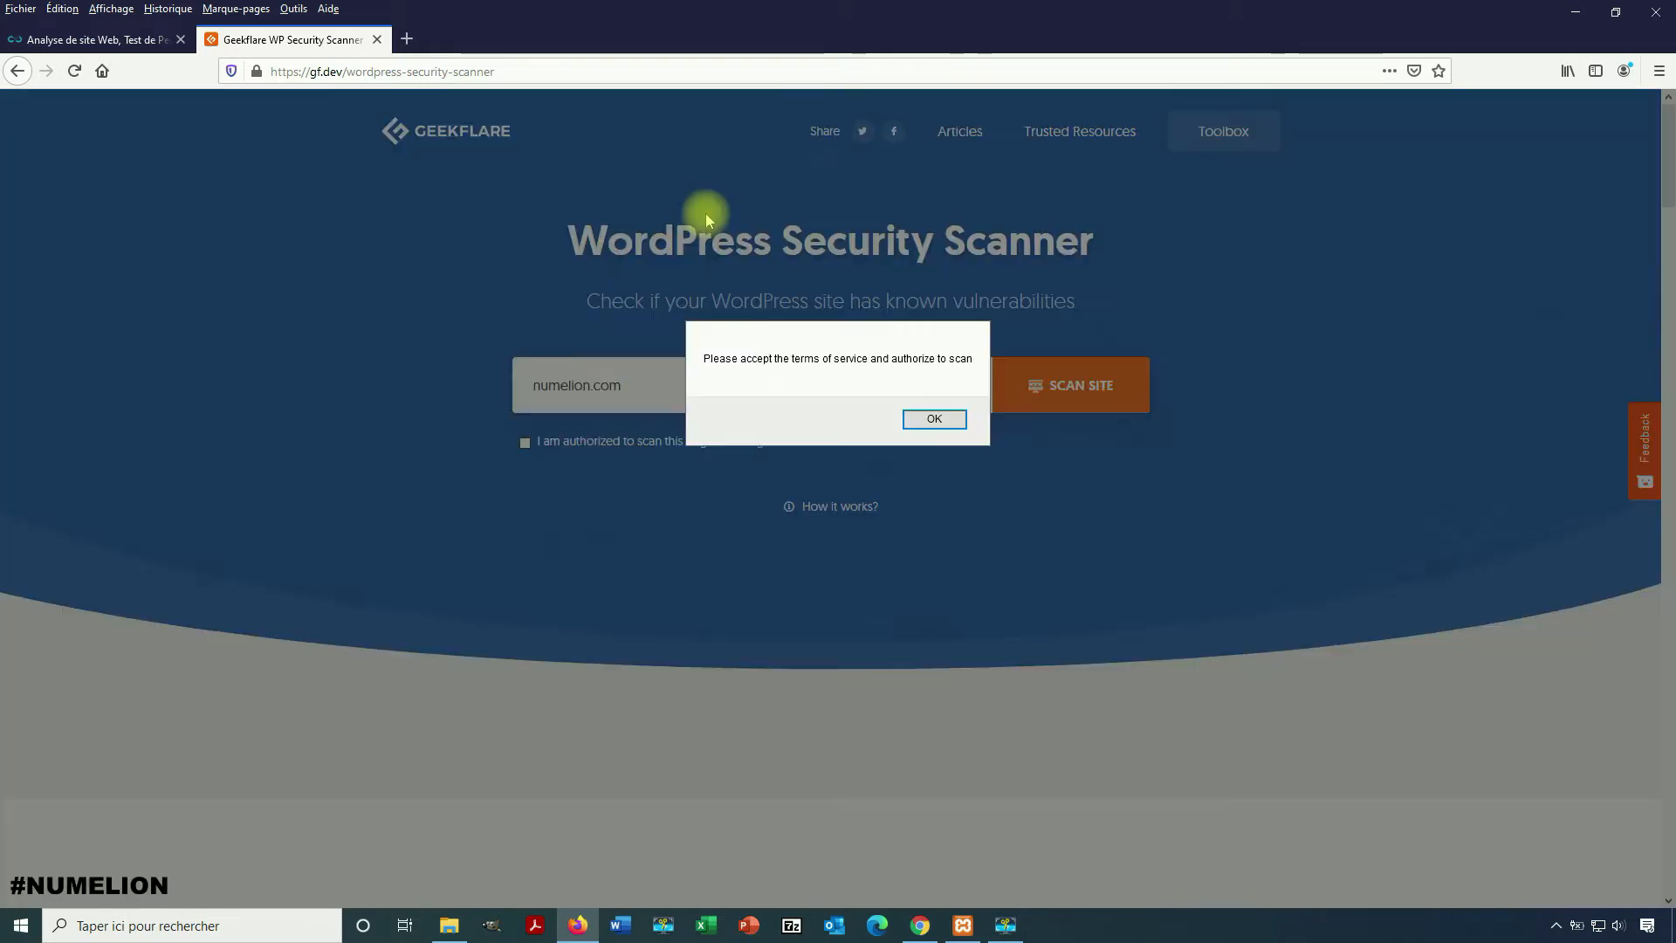
click(930, 418)
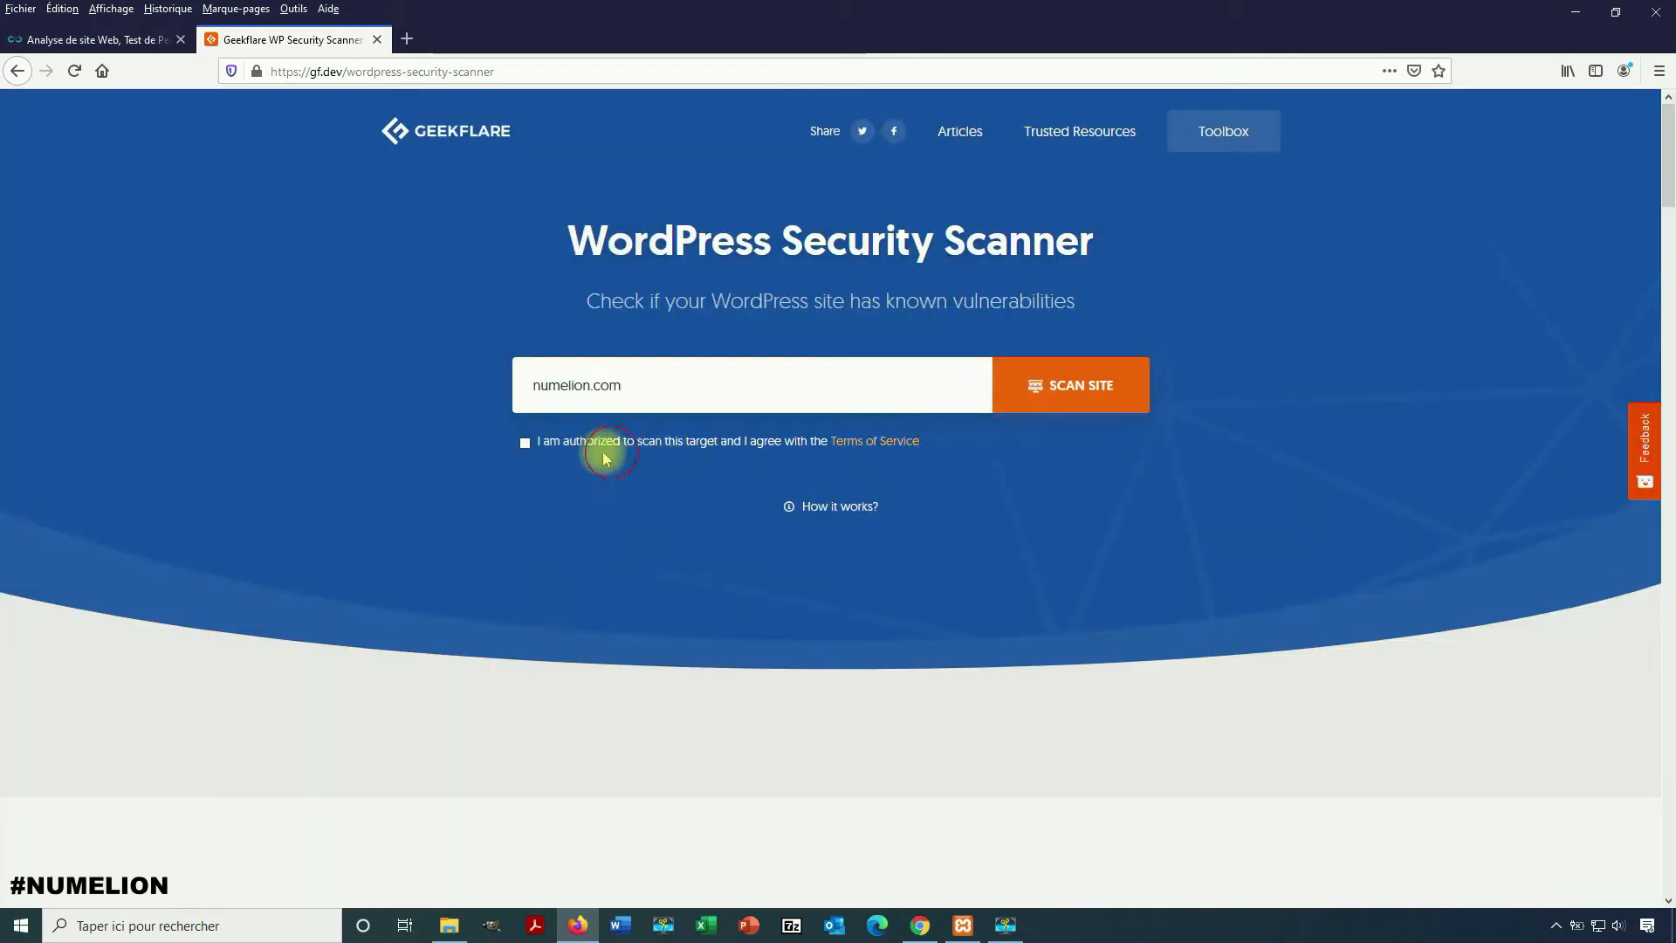
click(525, 442)
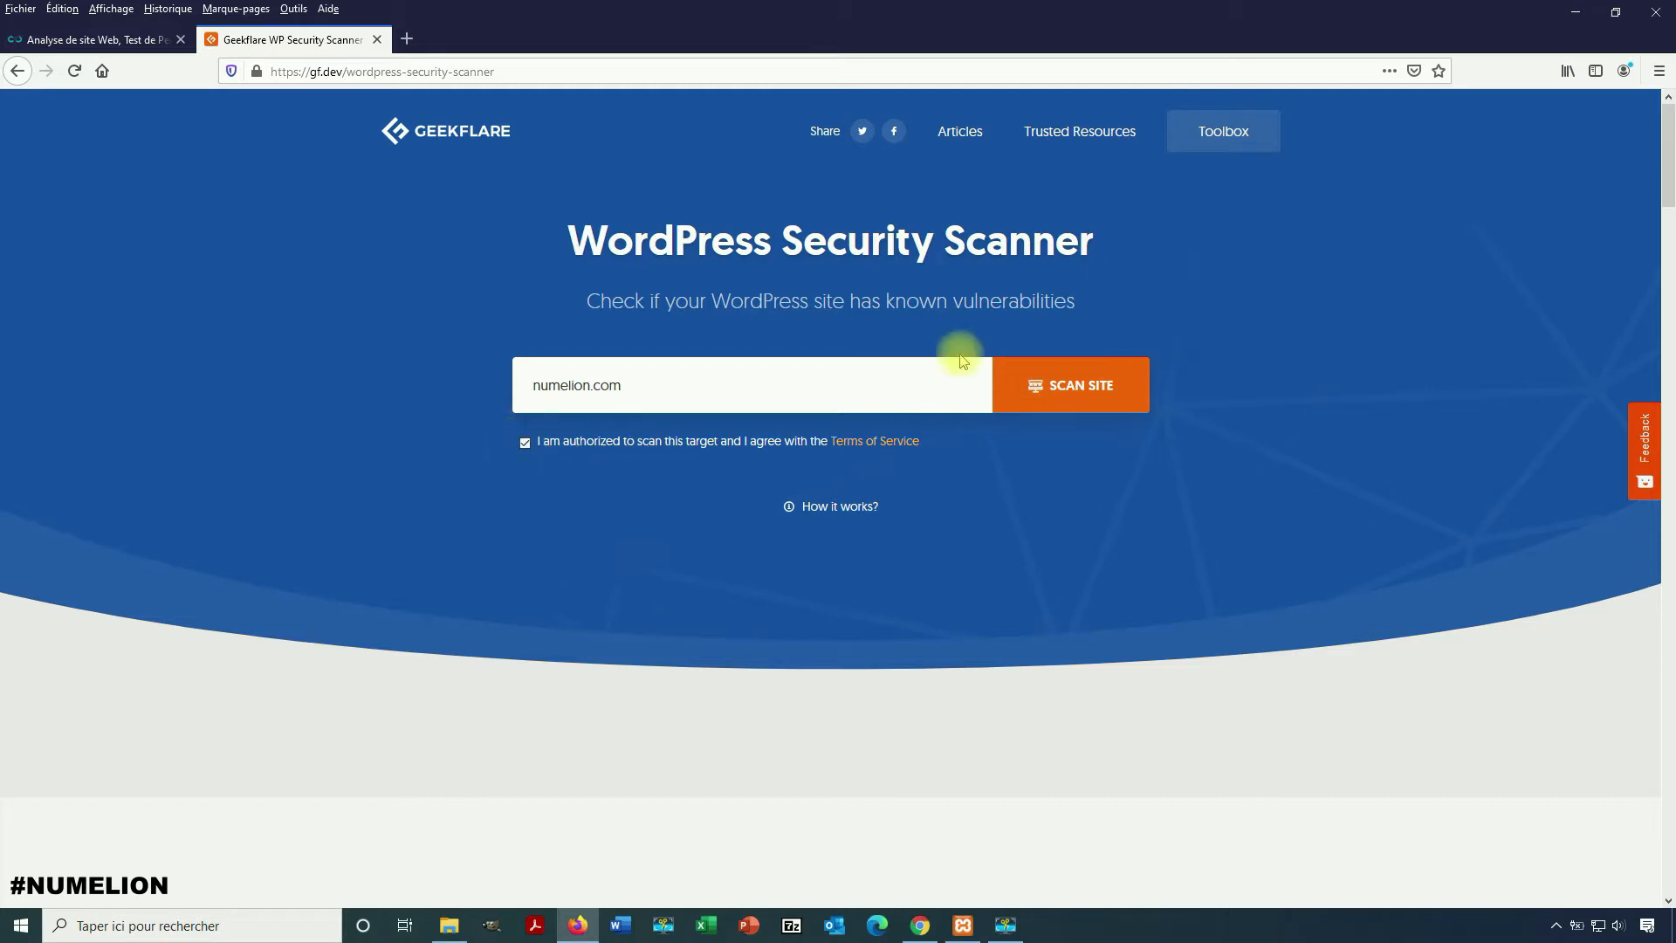
click(1068, 377)
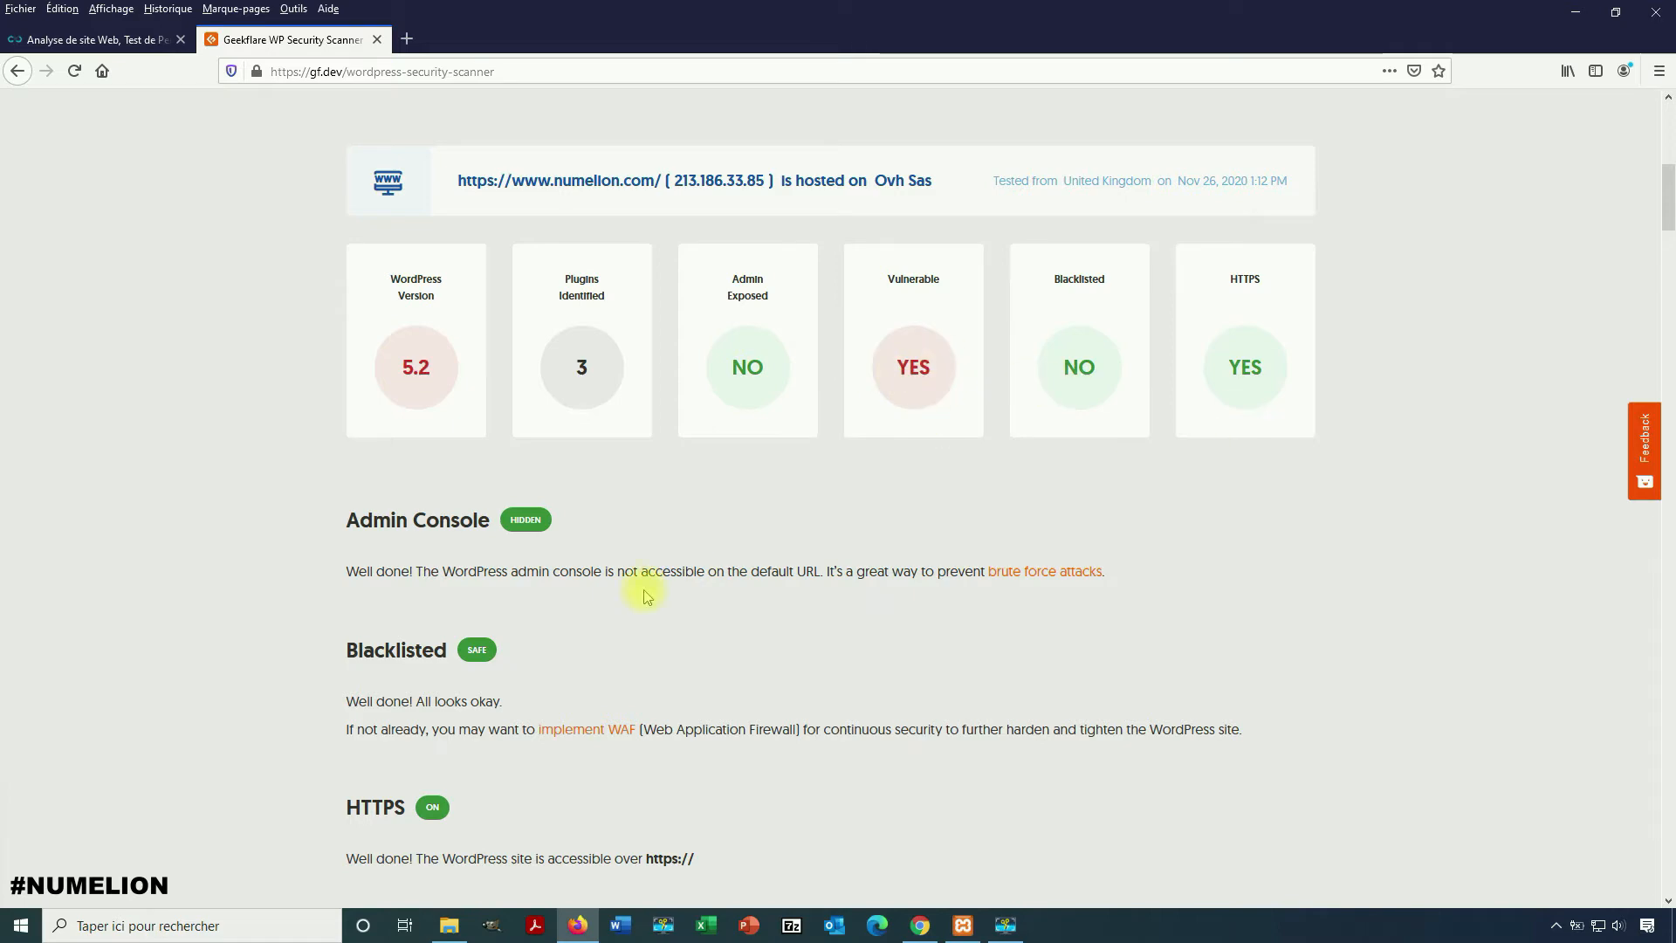
- Review the scan report's sections on WordPress core, theme, plugins, front-end libraries and other findings
scroll(628, 594, down, 10)
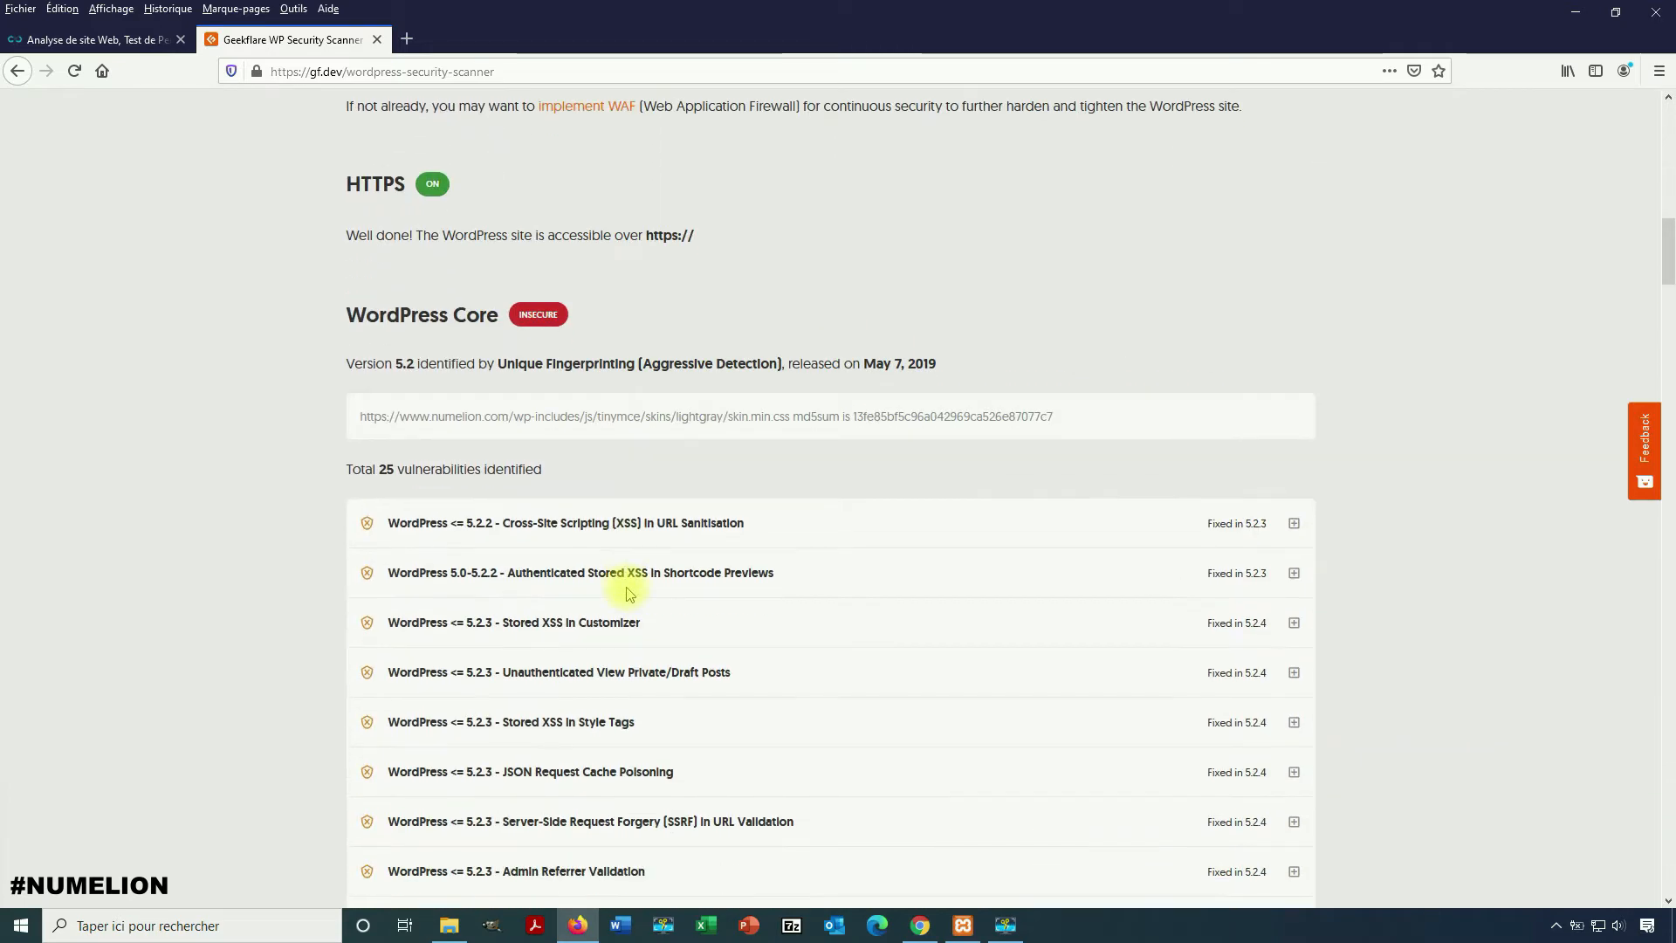
scroll(629, 593, down, 12)
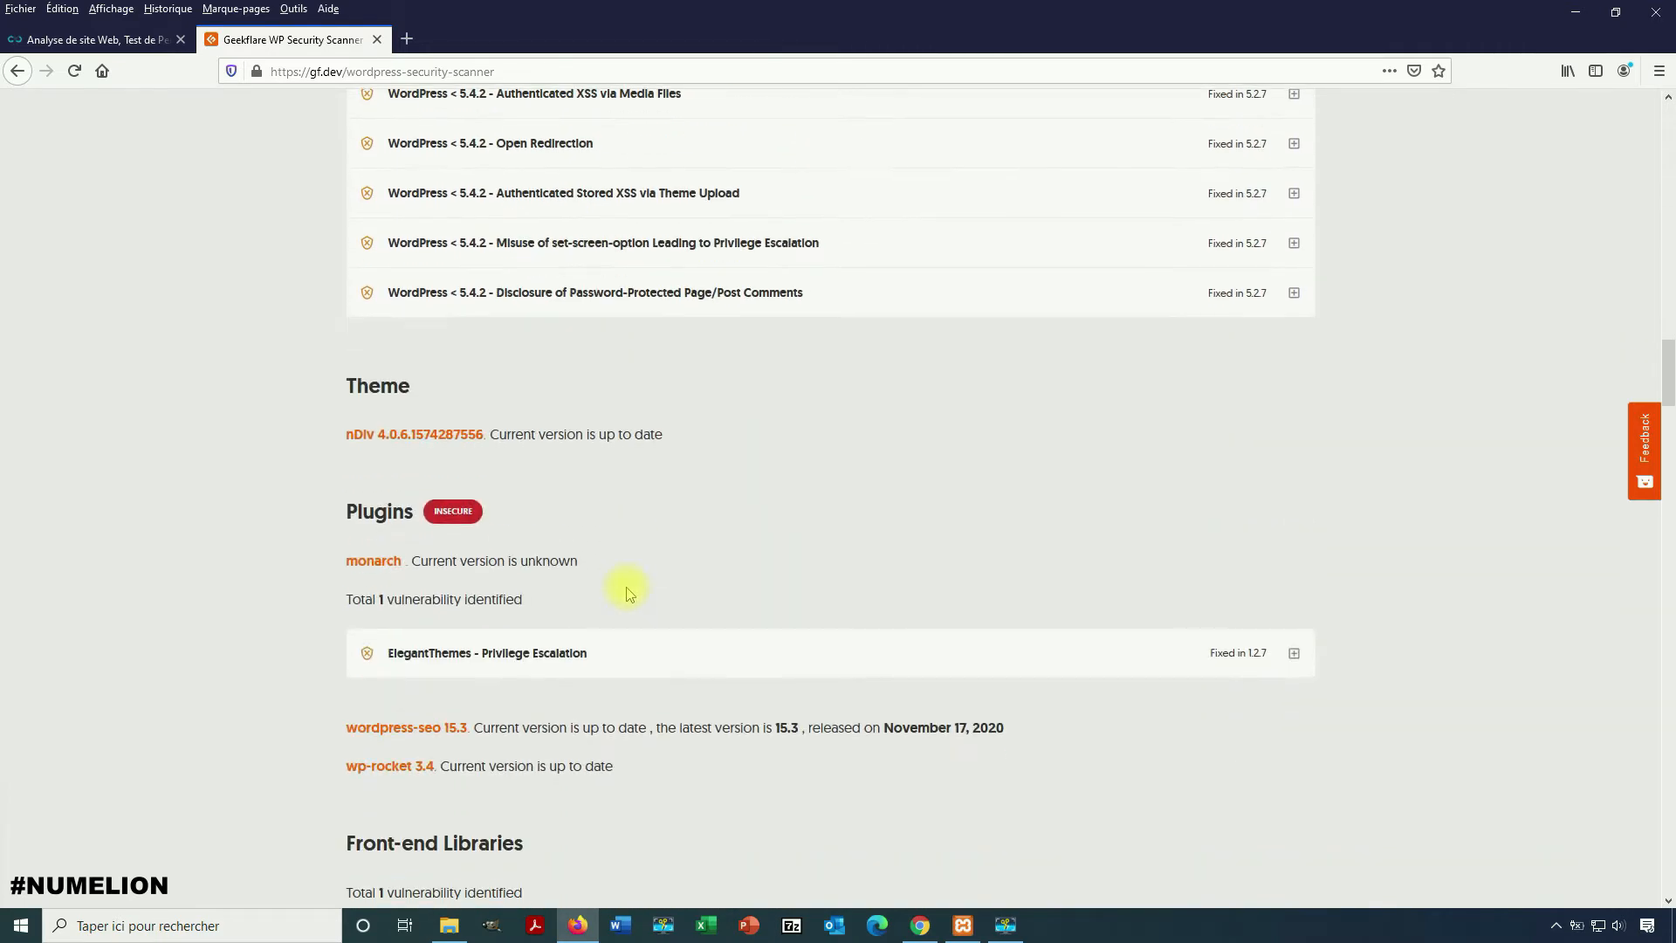
scroll(628, 594, down, 8)
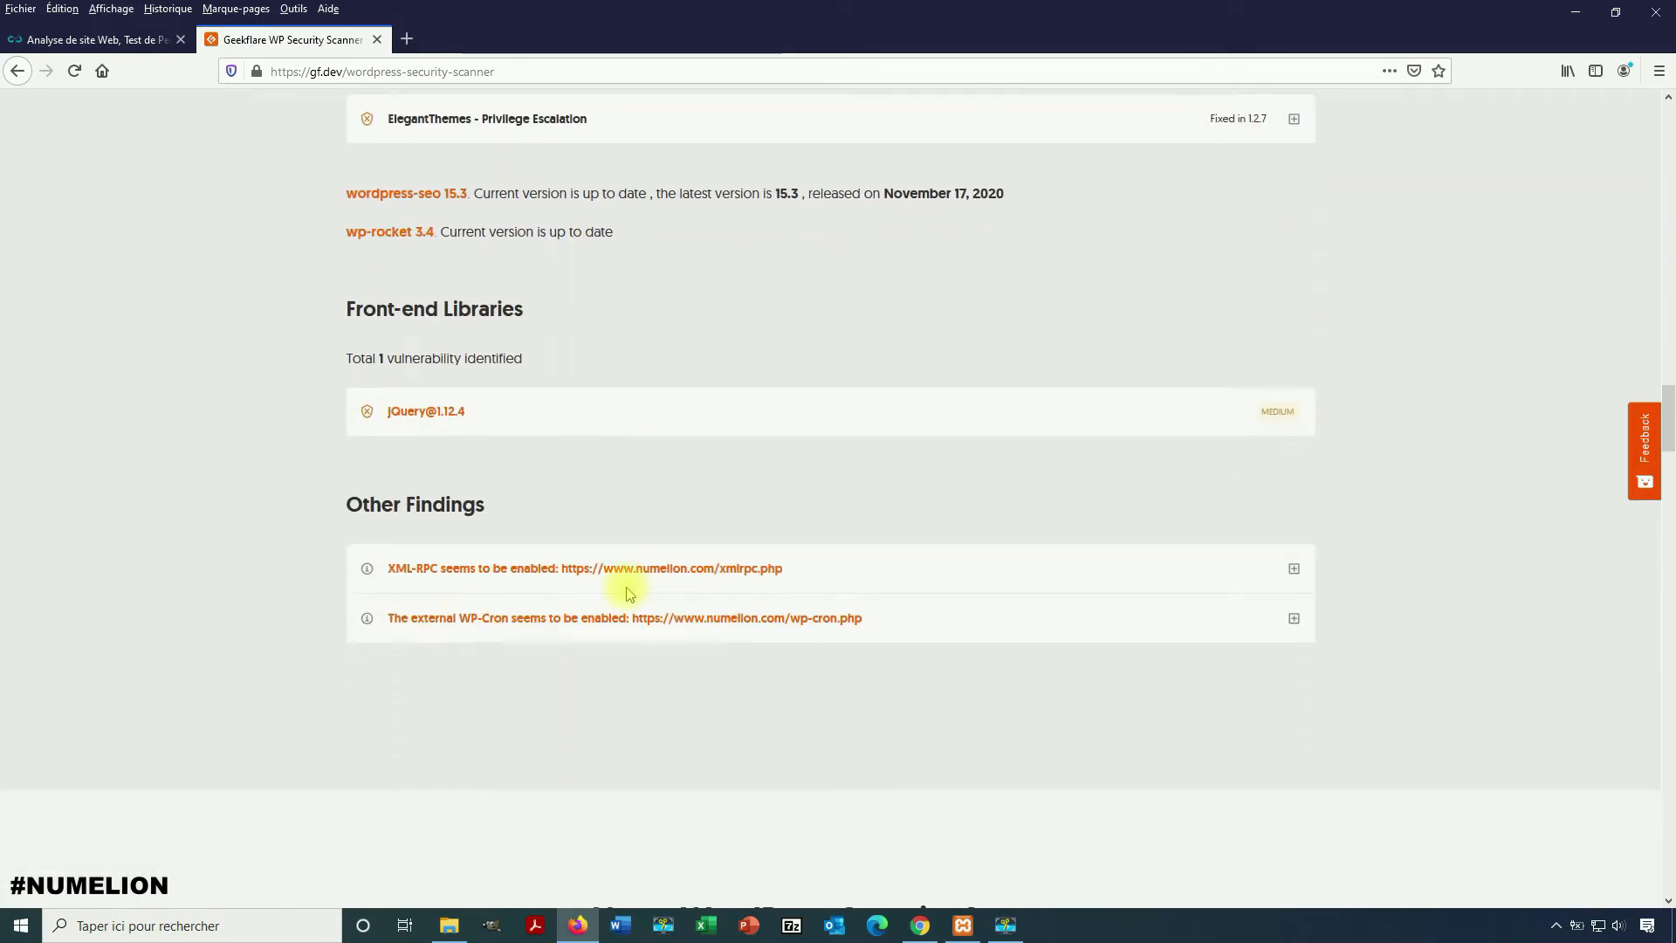
scroll(628, 592, down, 6)
scroll(629, 593, up, 13)
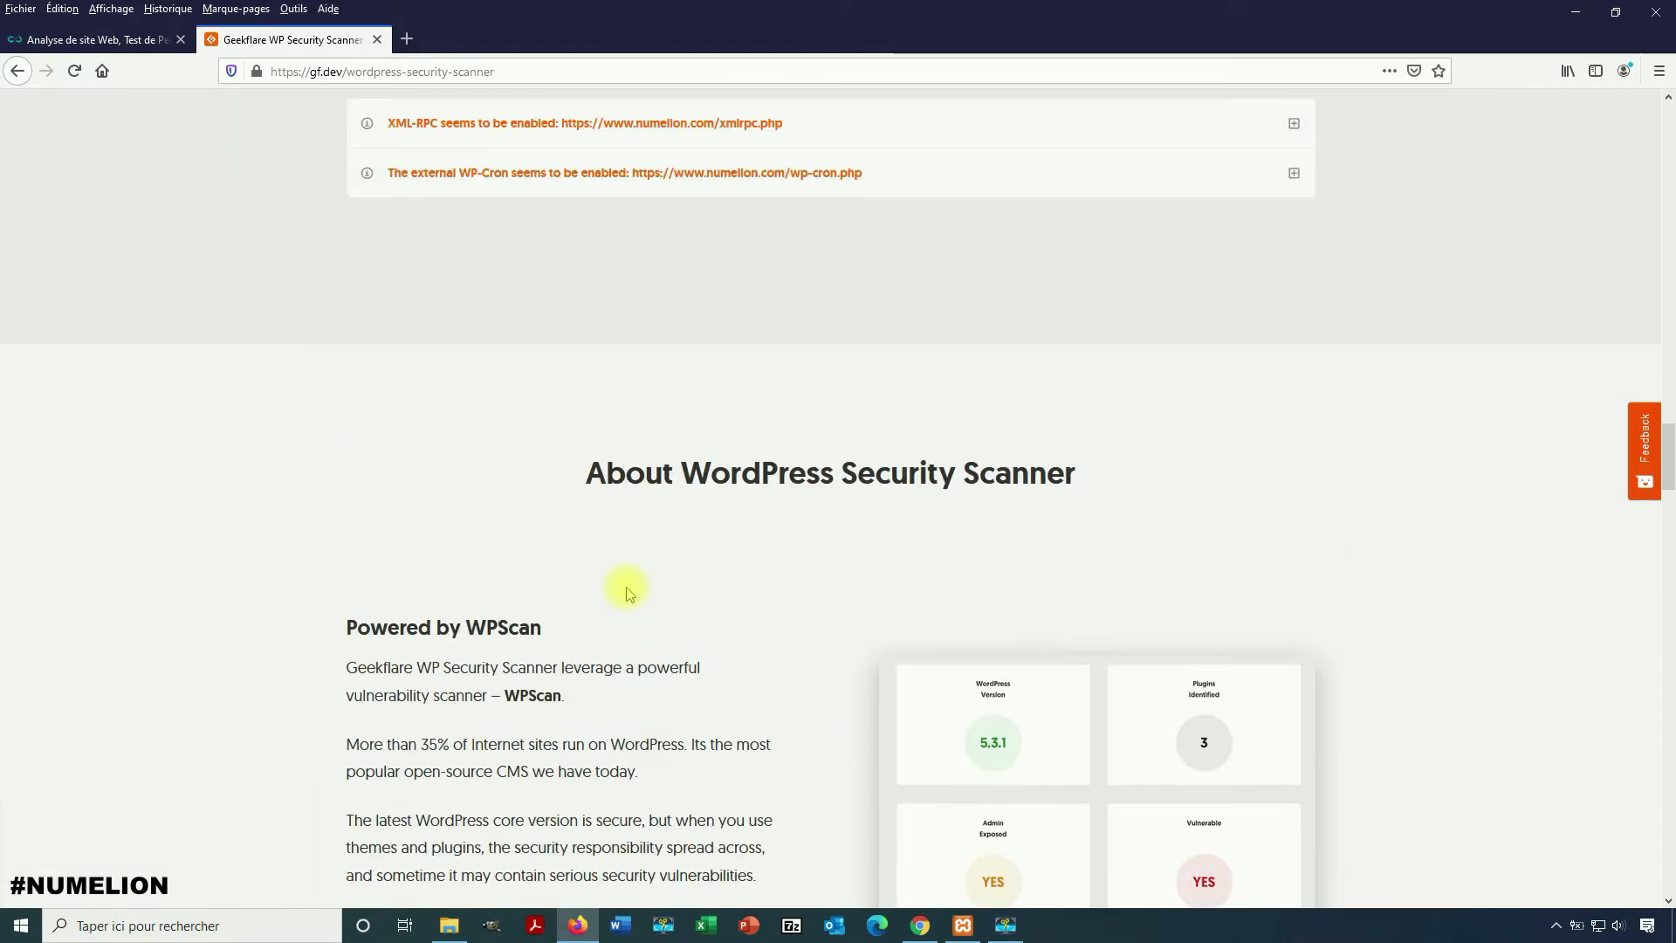
scroll(628, 592, up, 20)
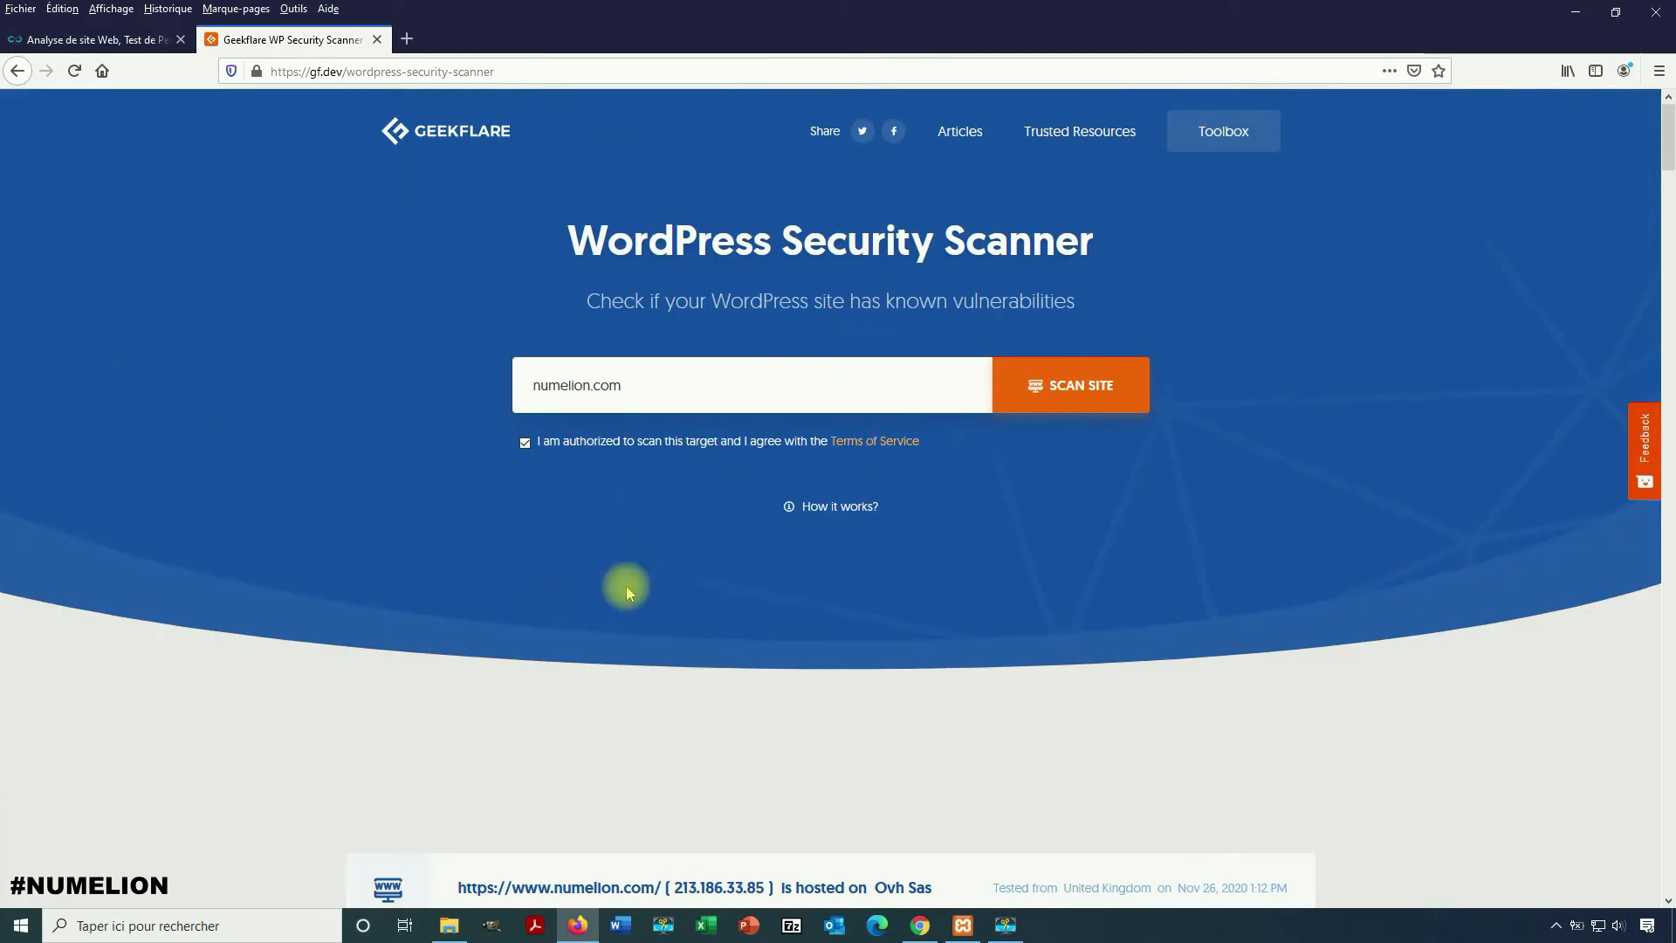
- Return to the Dareboost home page and copy its web address
click(95, 40)
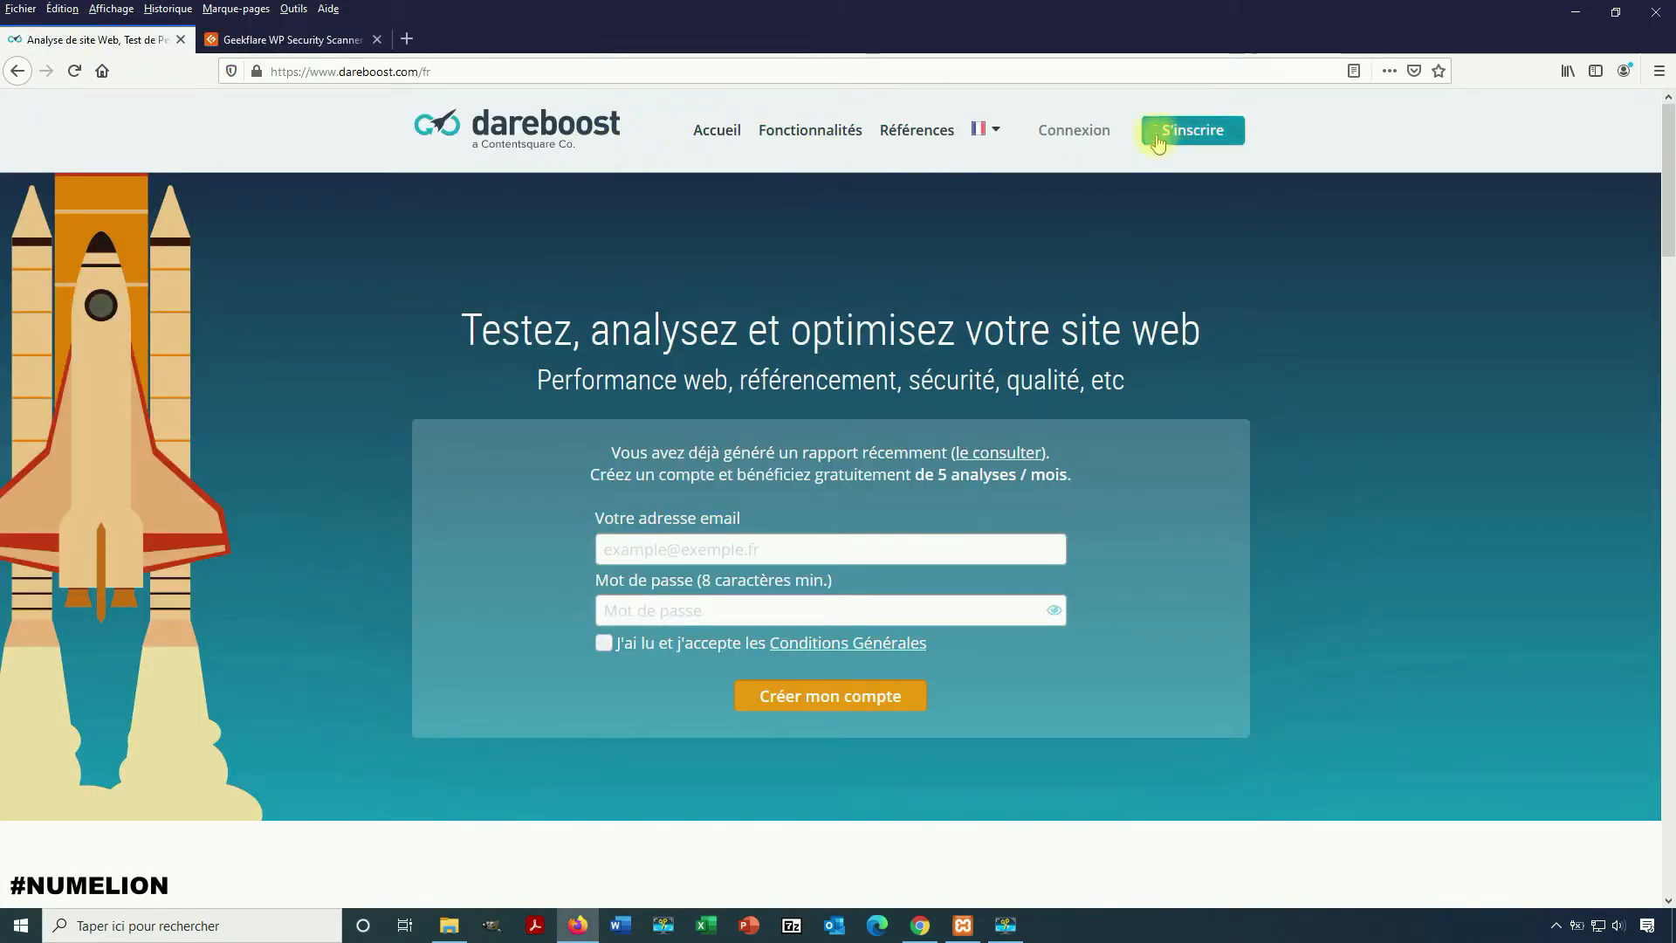
click(716, 129)
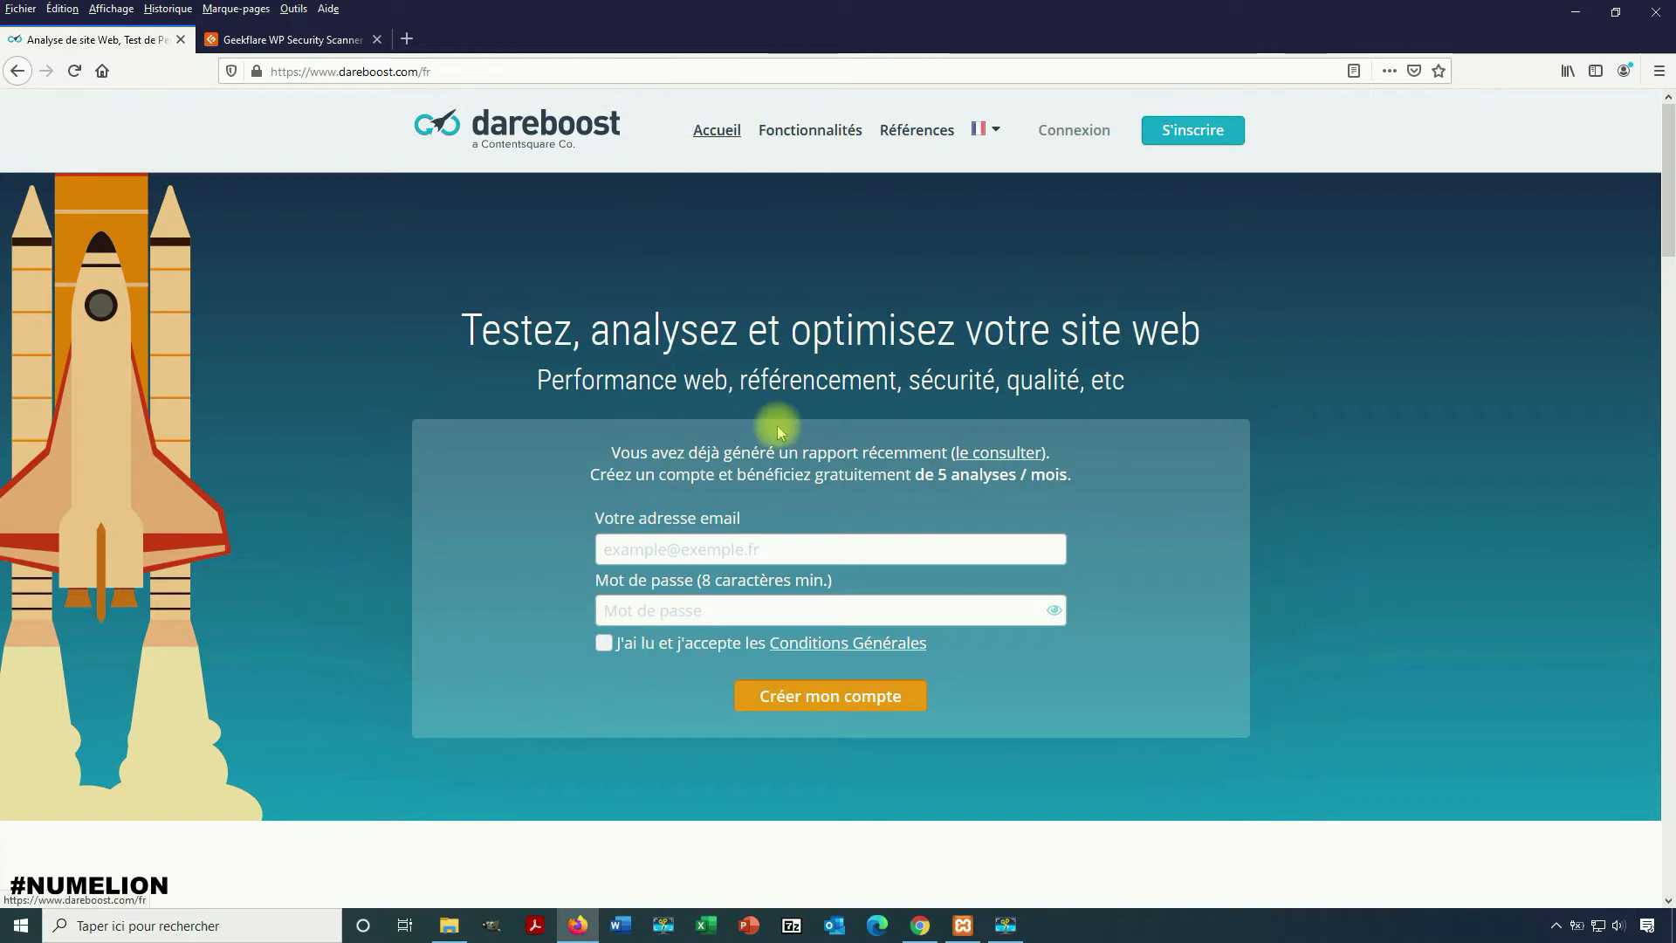
scroll(772, 425, down, 8)
scroll(771, 423, up, 8)
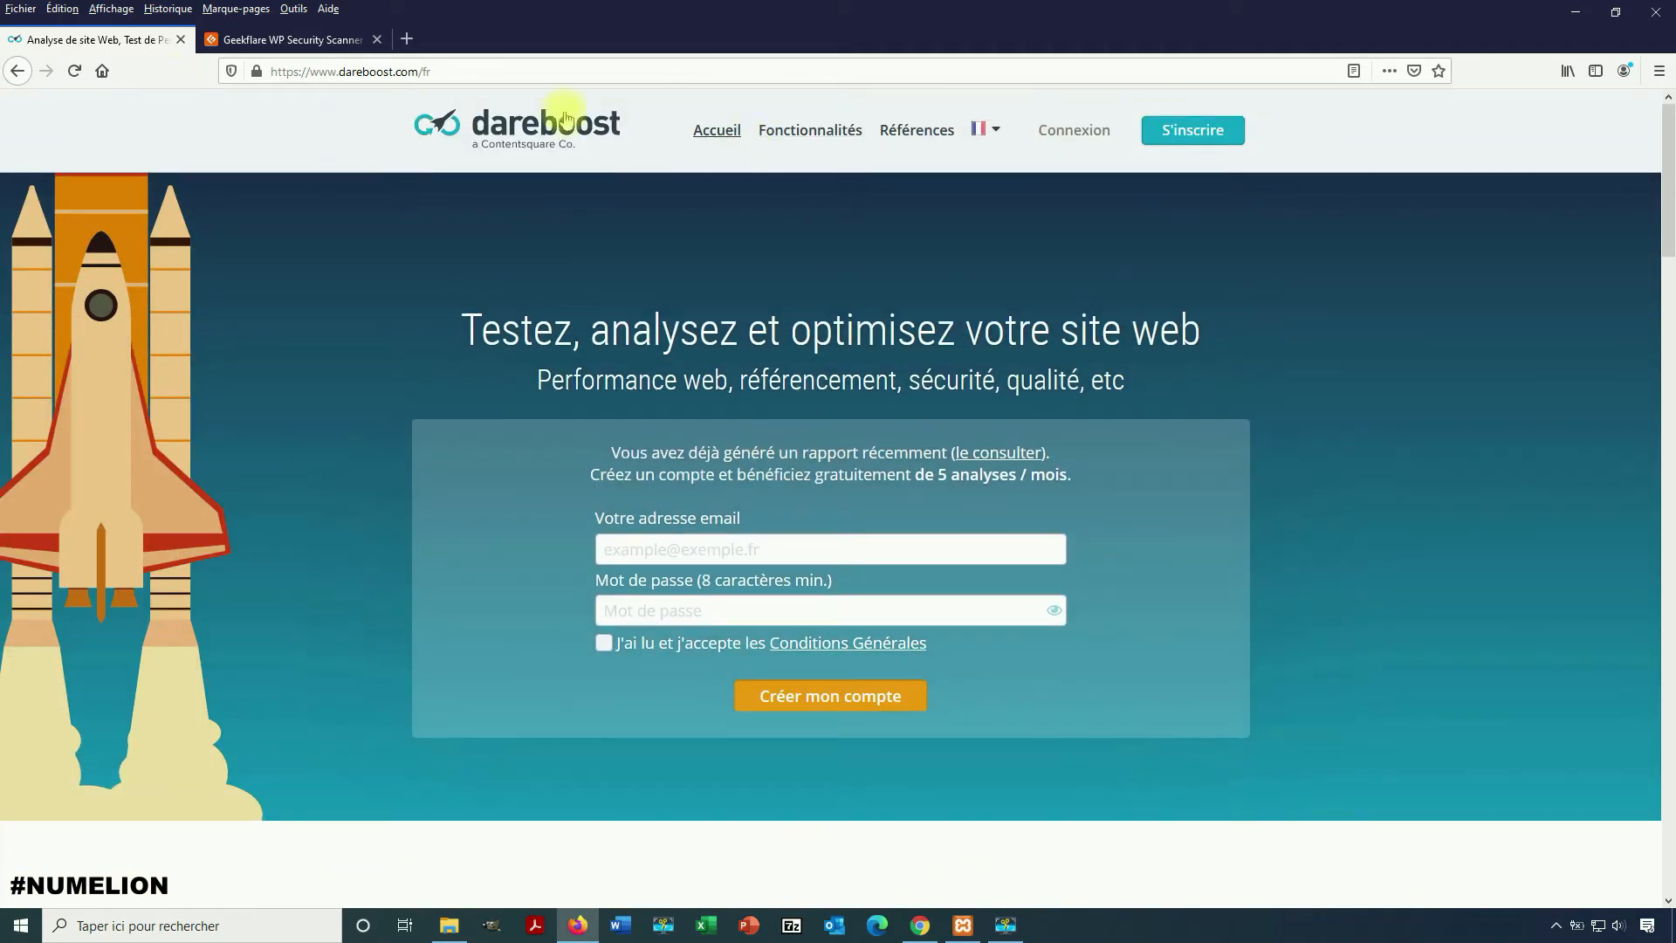
scroll(672, 329, down, 8)
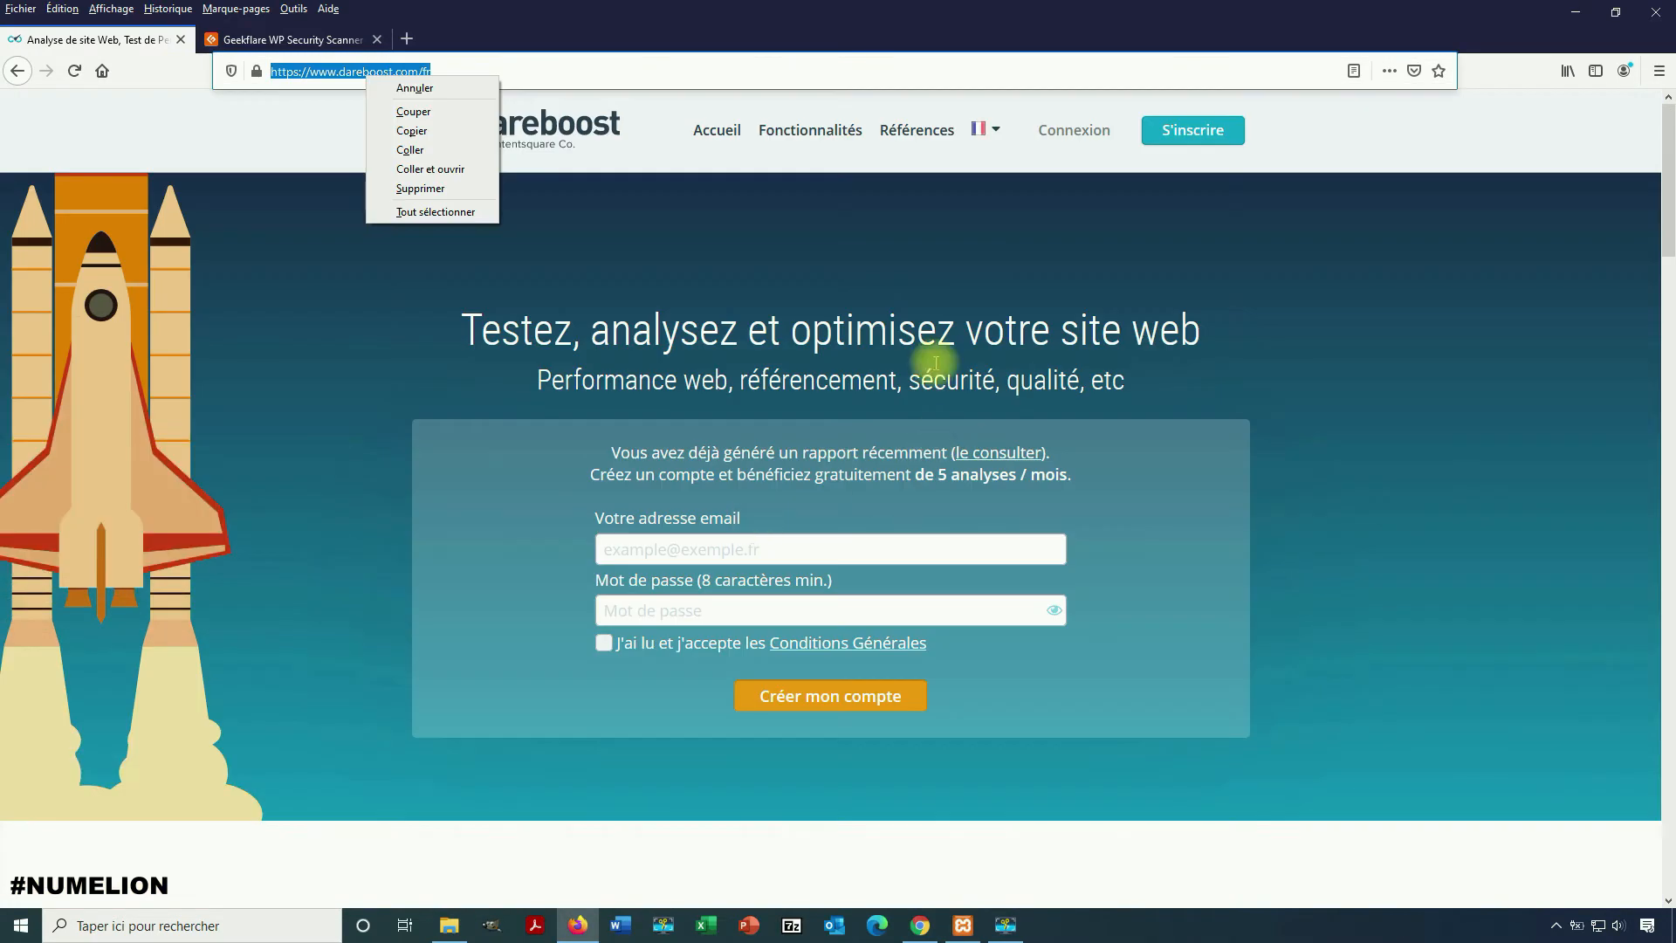
click(873, 254)
right_click(350, 70)
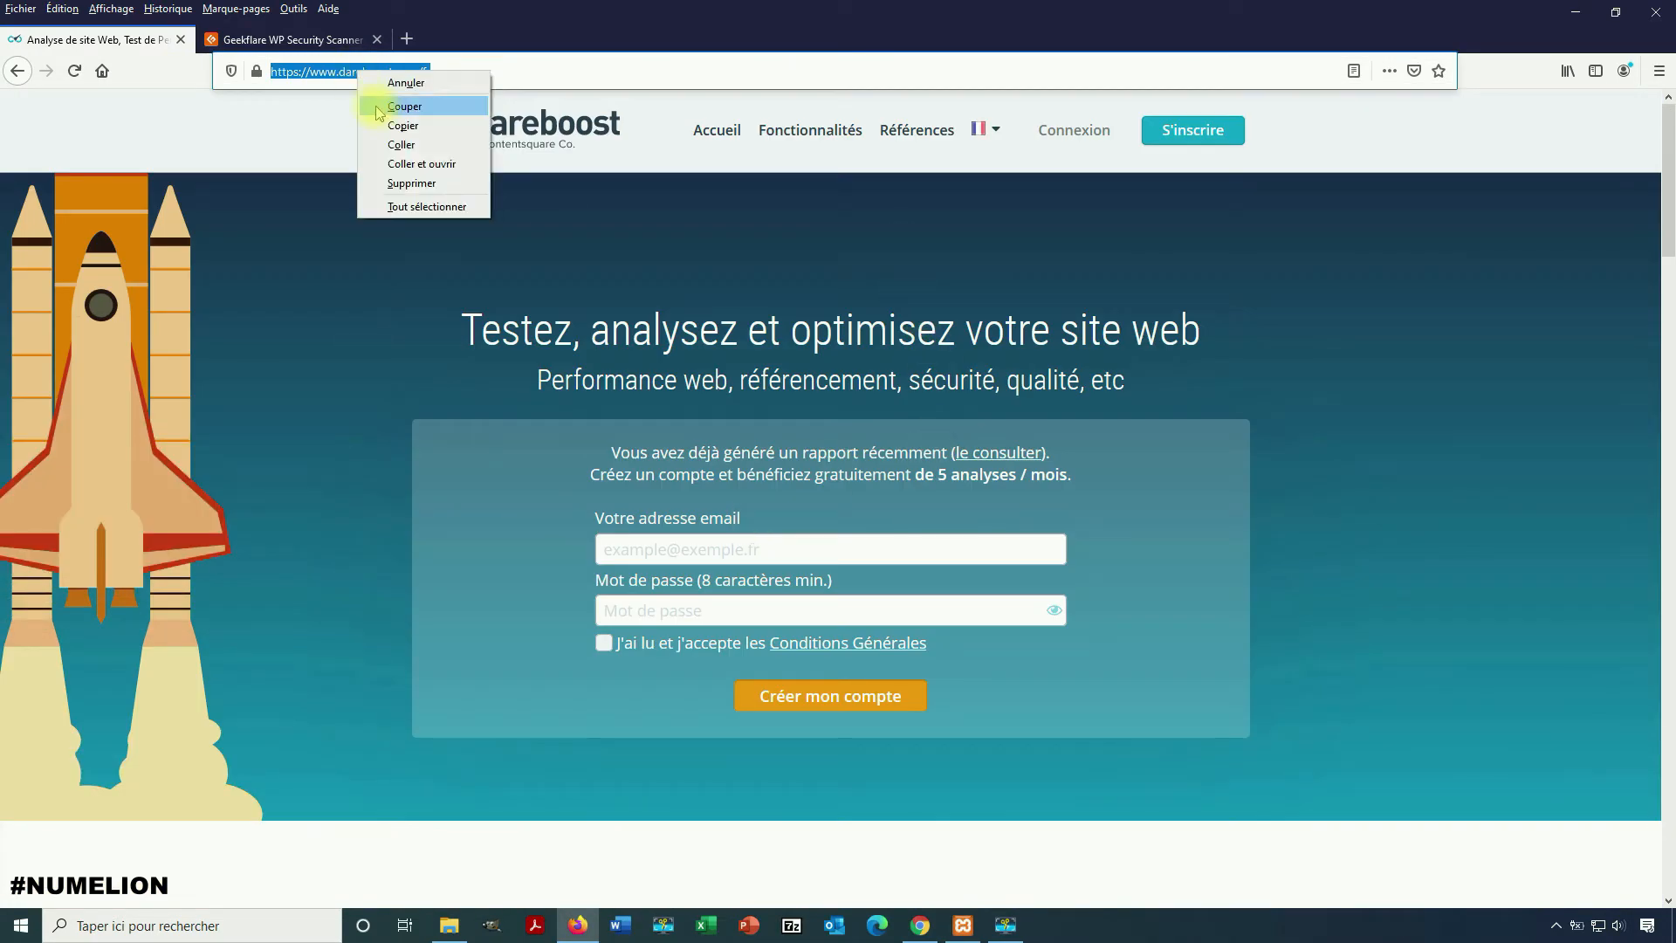
click(393, 125)
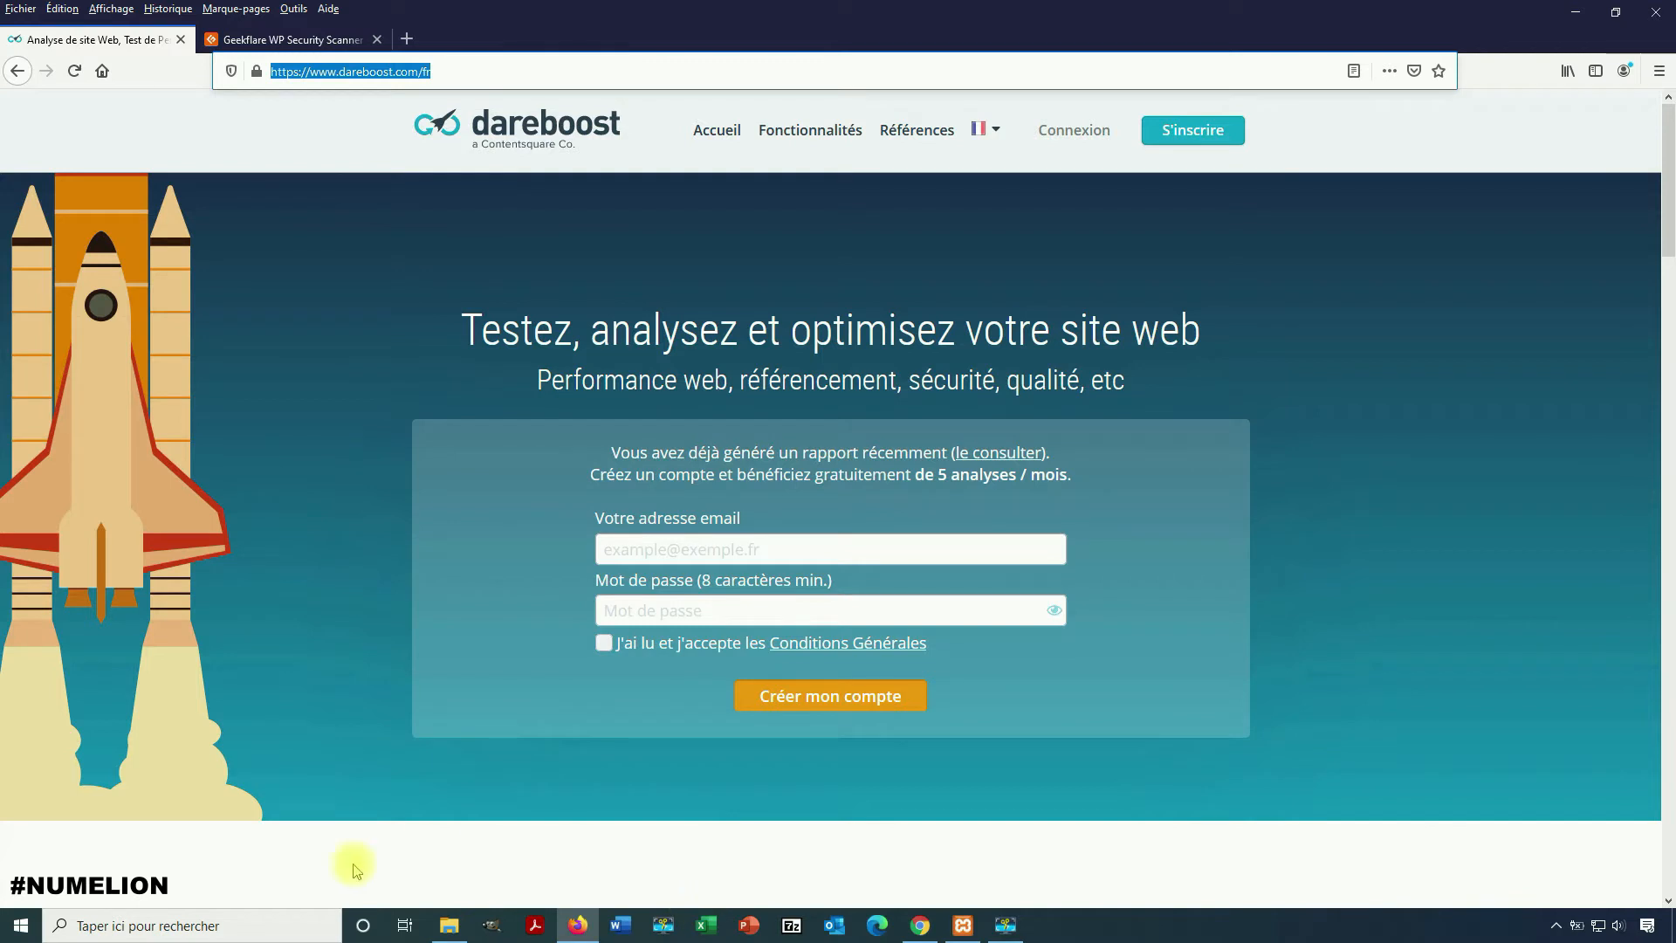
- Find the Opera browser with the Windows search and launch it
click(177, 925)
text(opera)
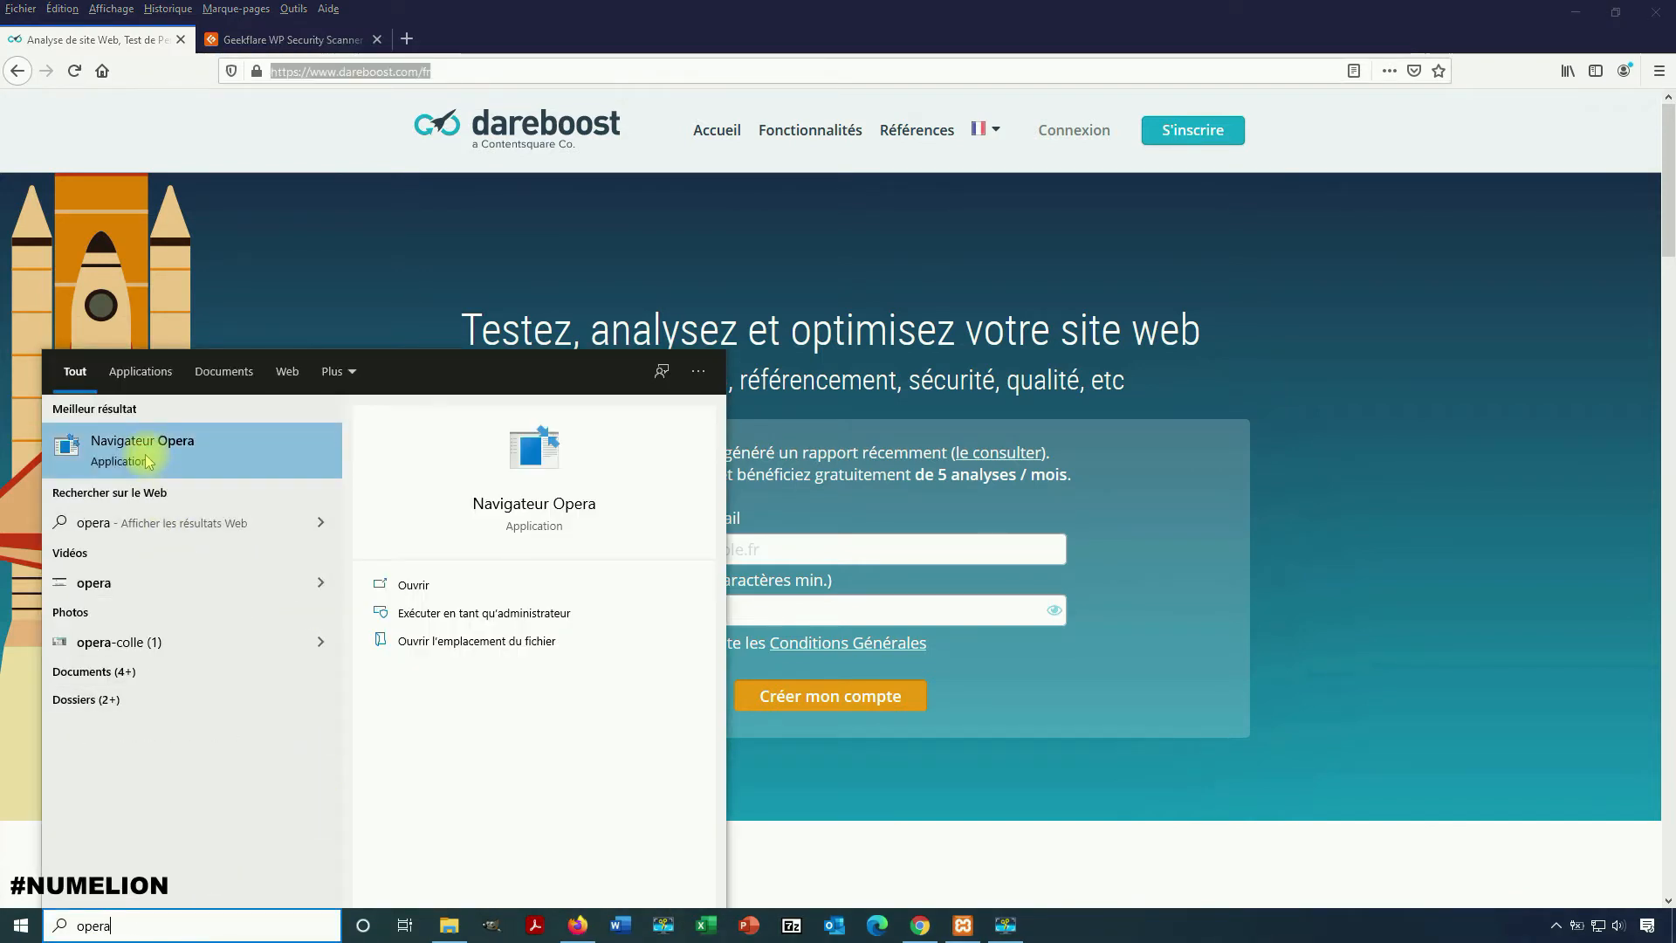
click(131, 452)
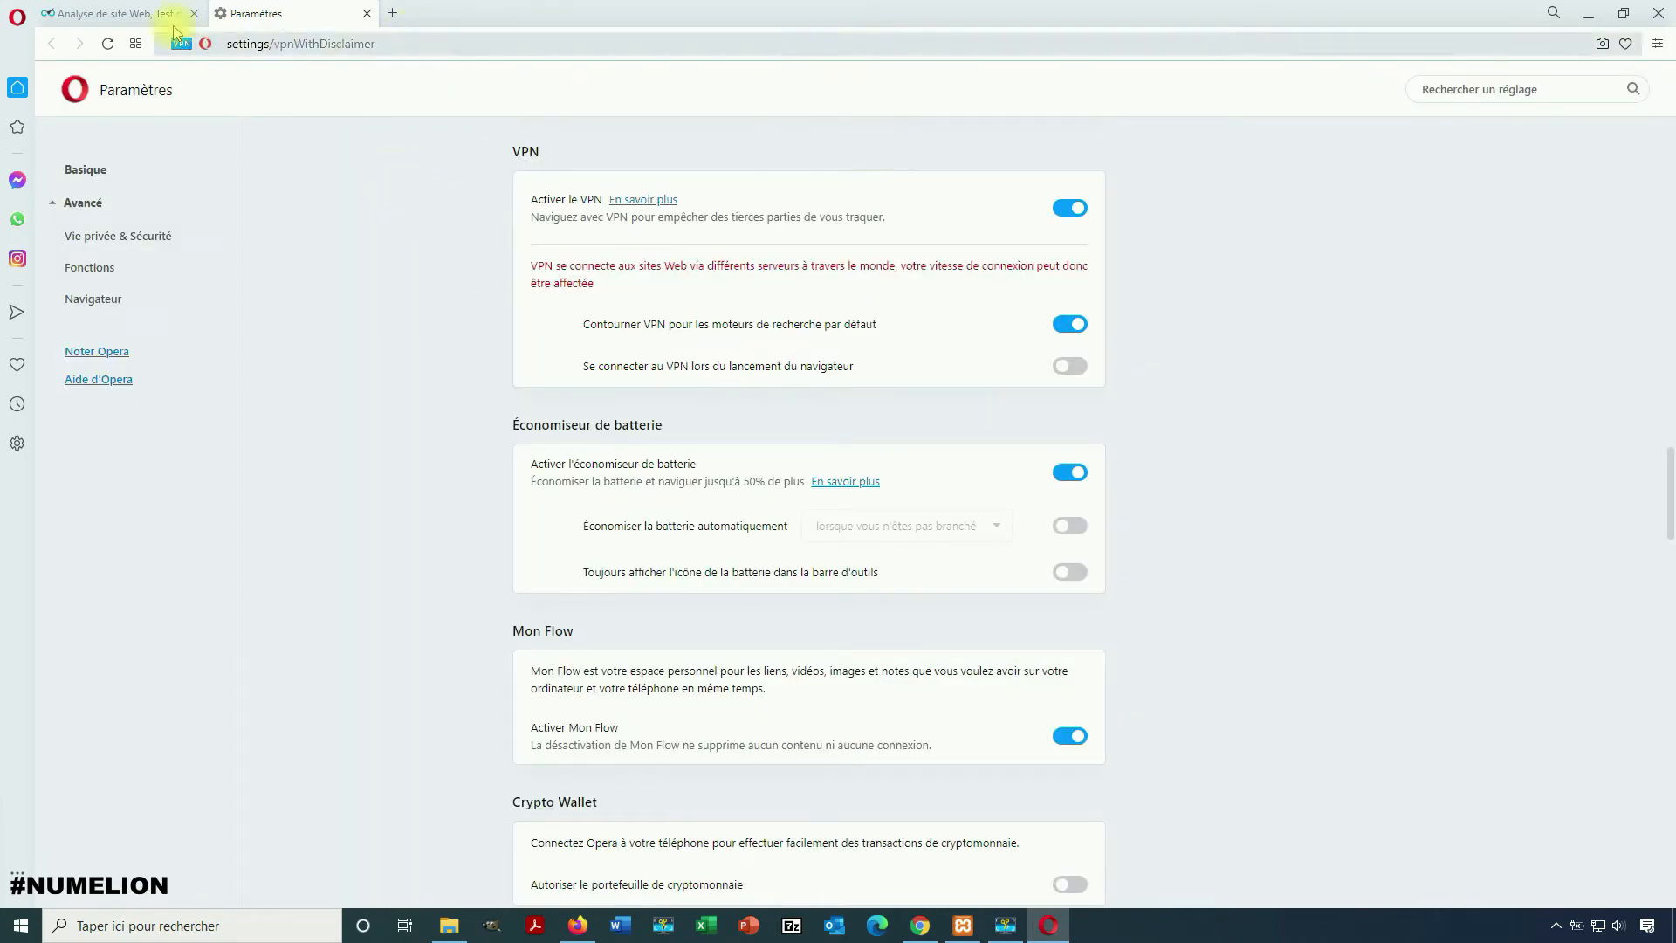
- Copy the page address from Opera's already open Dareboost page and close that page
click(172, 24)
click(284, 45)
key(ctrl+c)
right_click(290, 46)
click(334, 120)
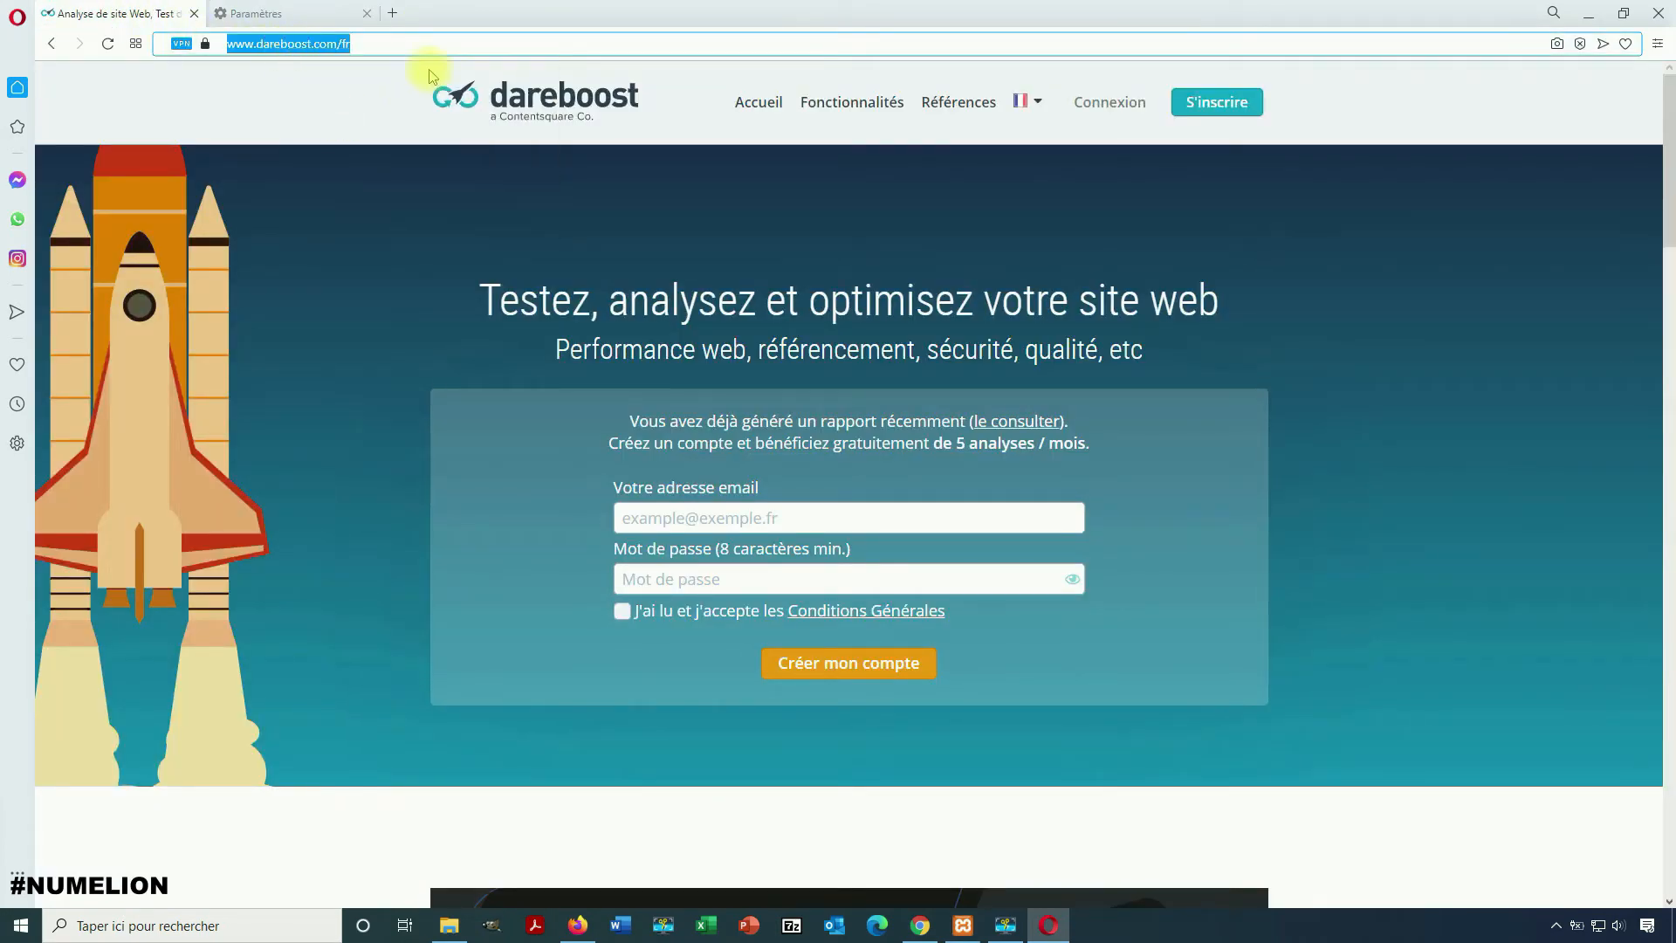
click(194, 13)
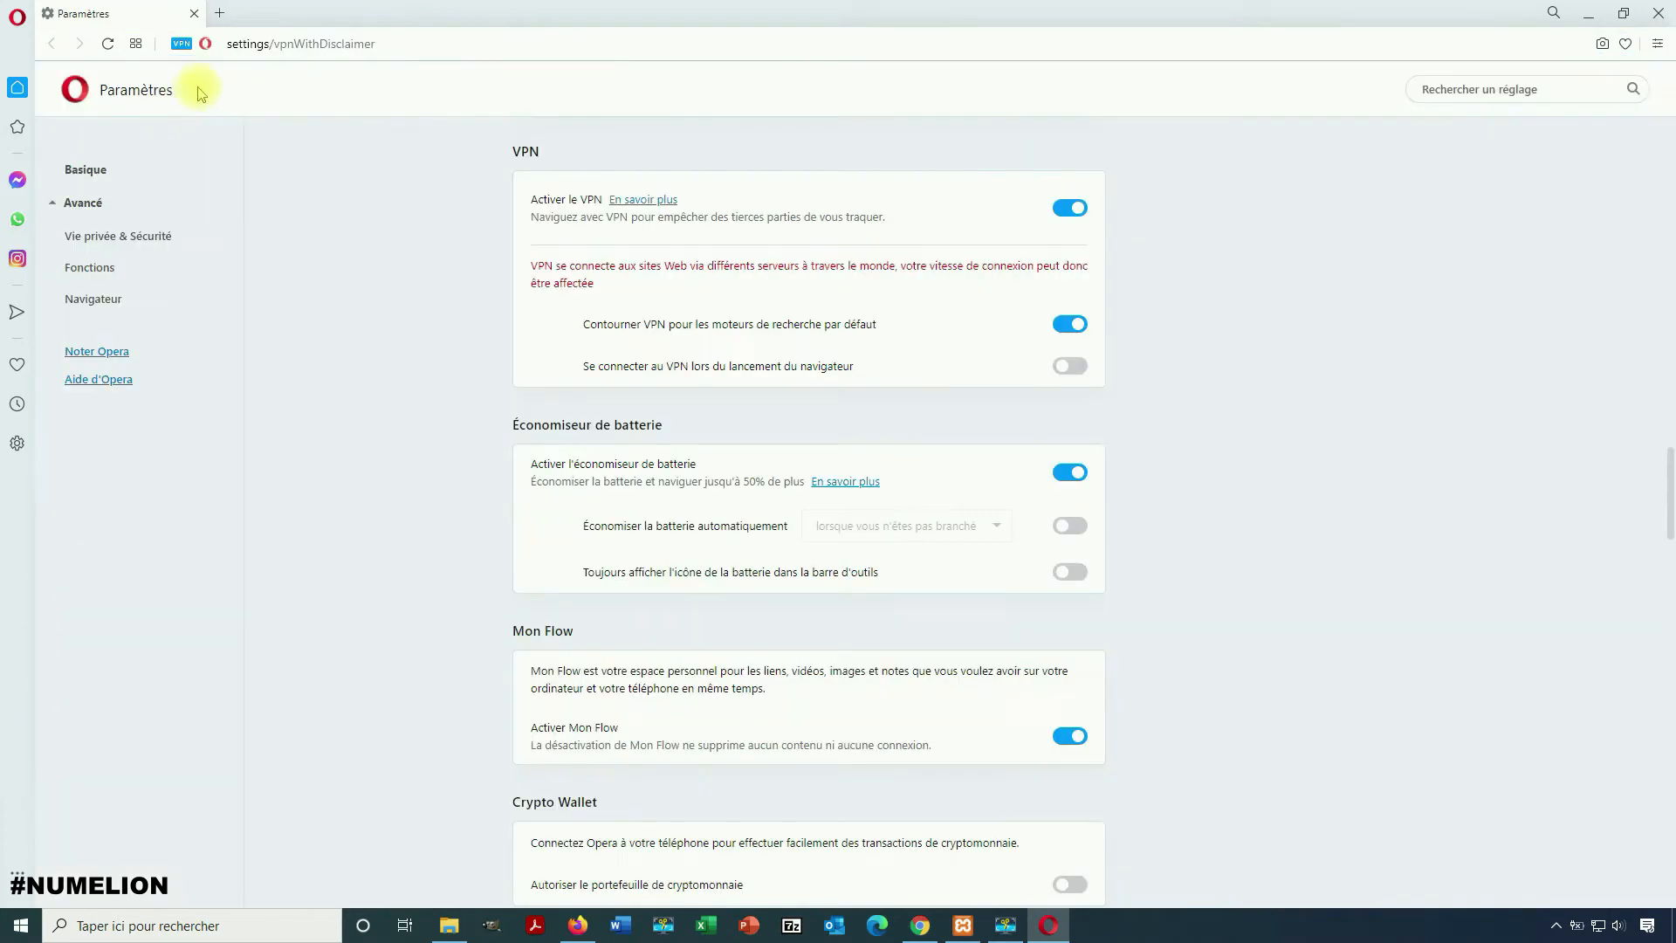
- Load the copied Dareboost address in a new browser tab
click(219, 13)
right_click(280, 44)
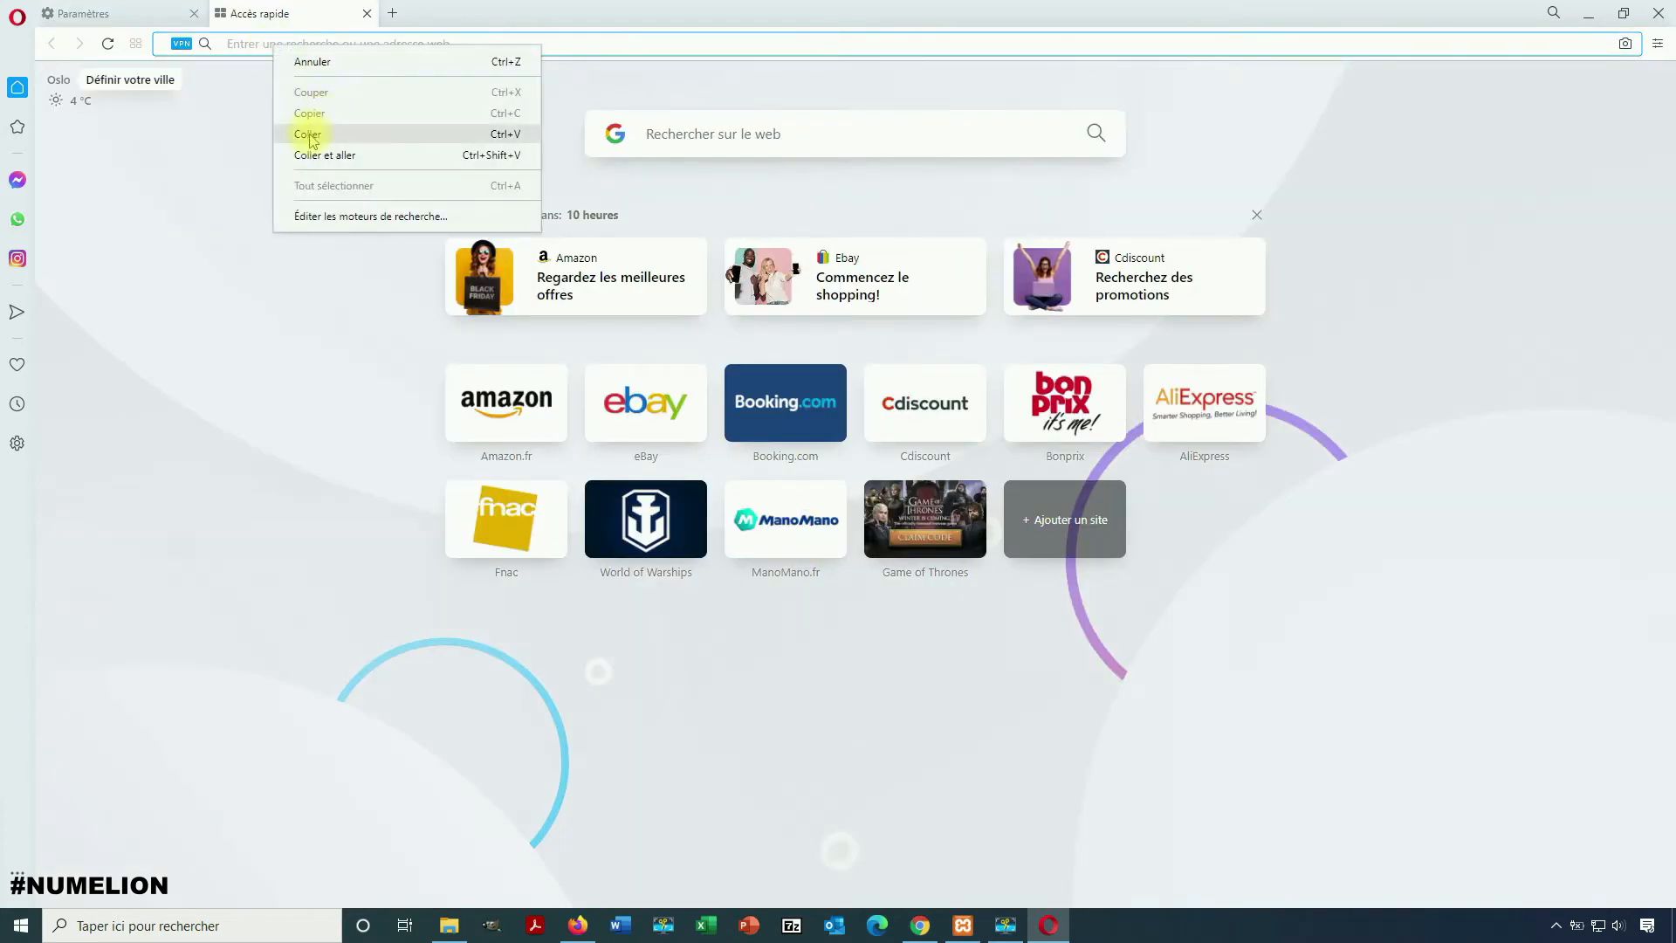
click(307, 128)
key(Return)
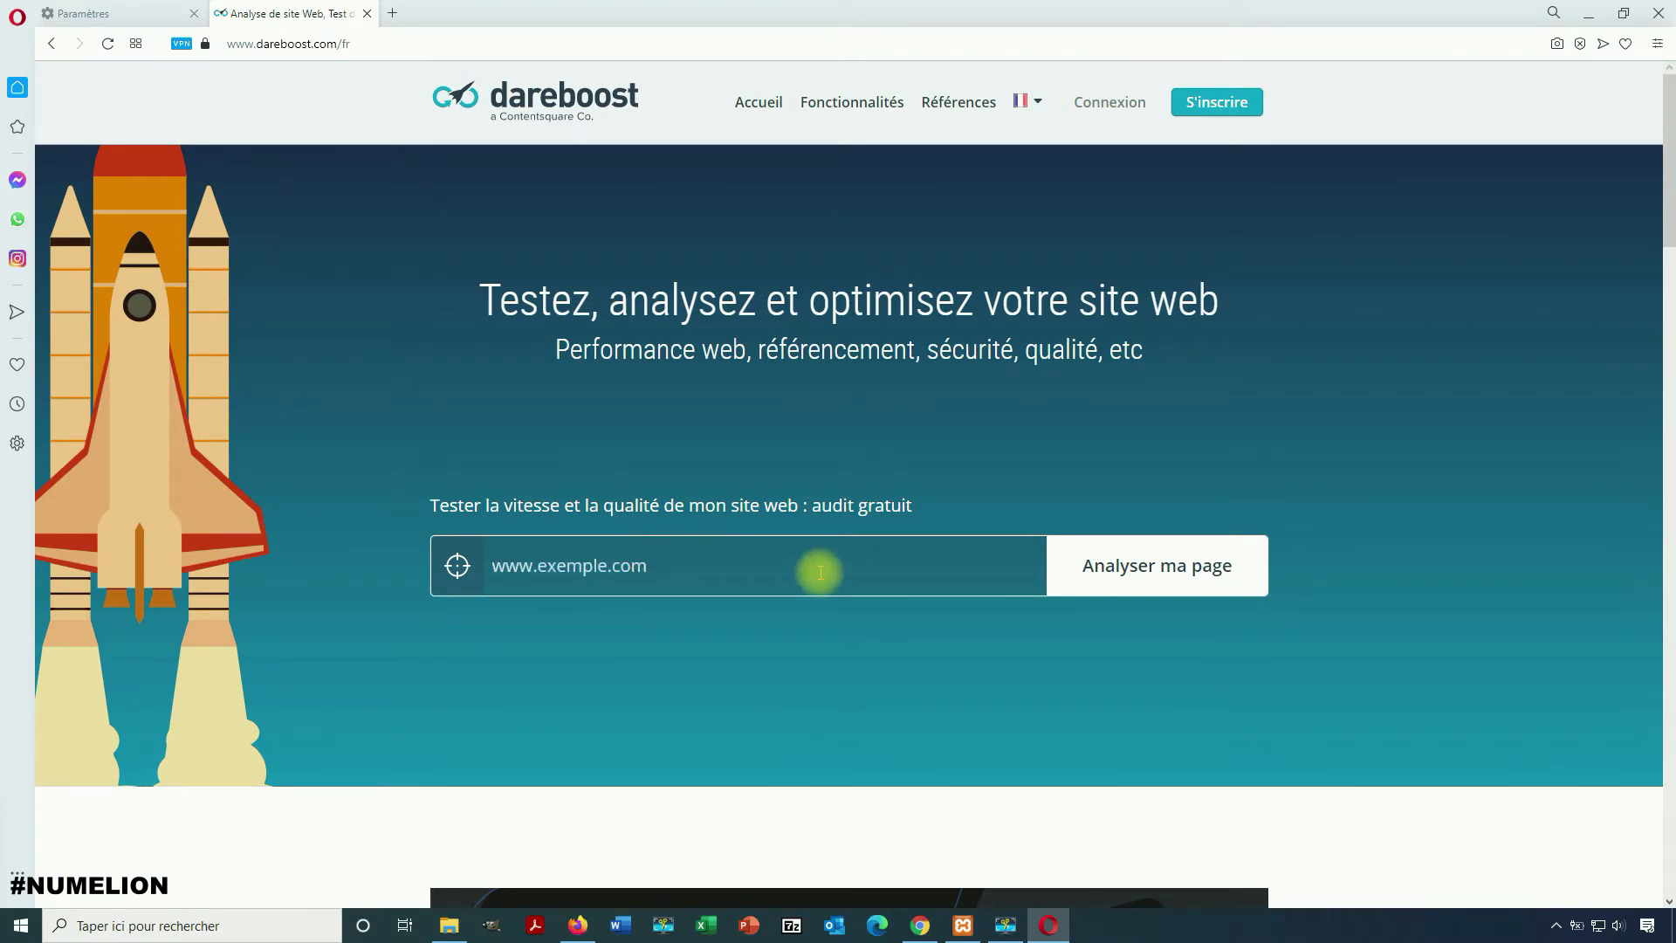
- Run Dareboost's free speed and quality audit on numelion.com
text(numelion.cx)
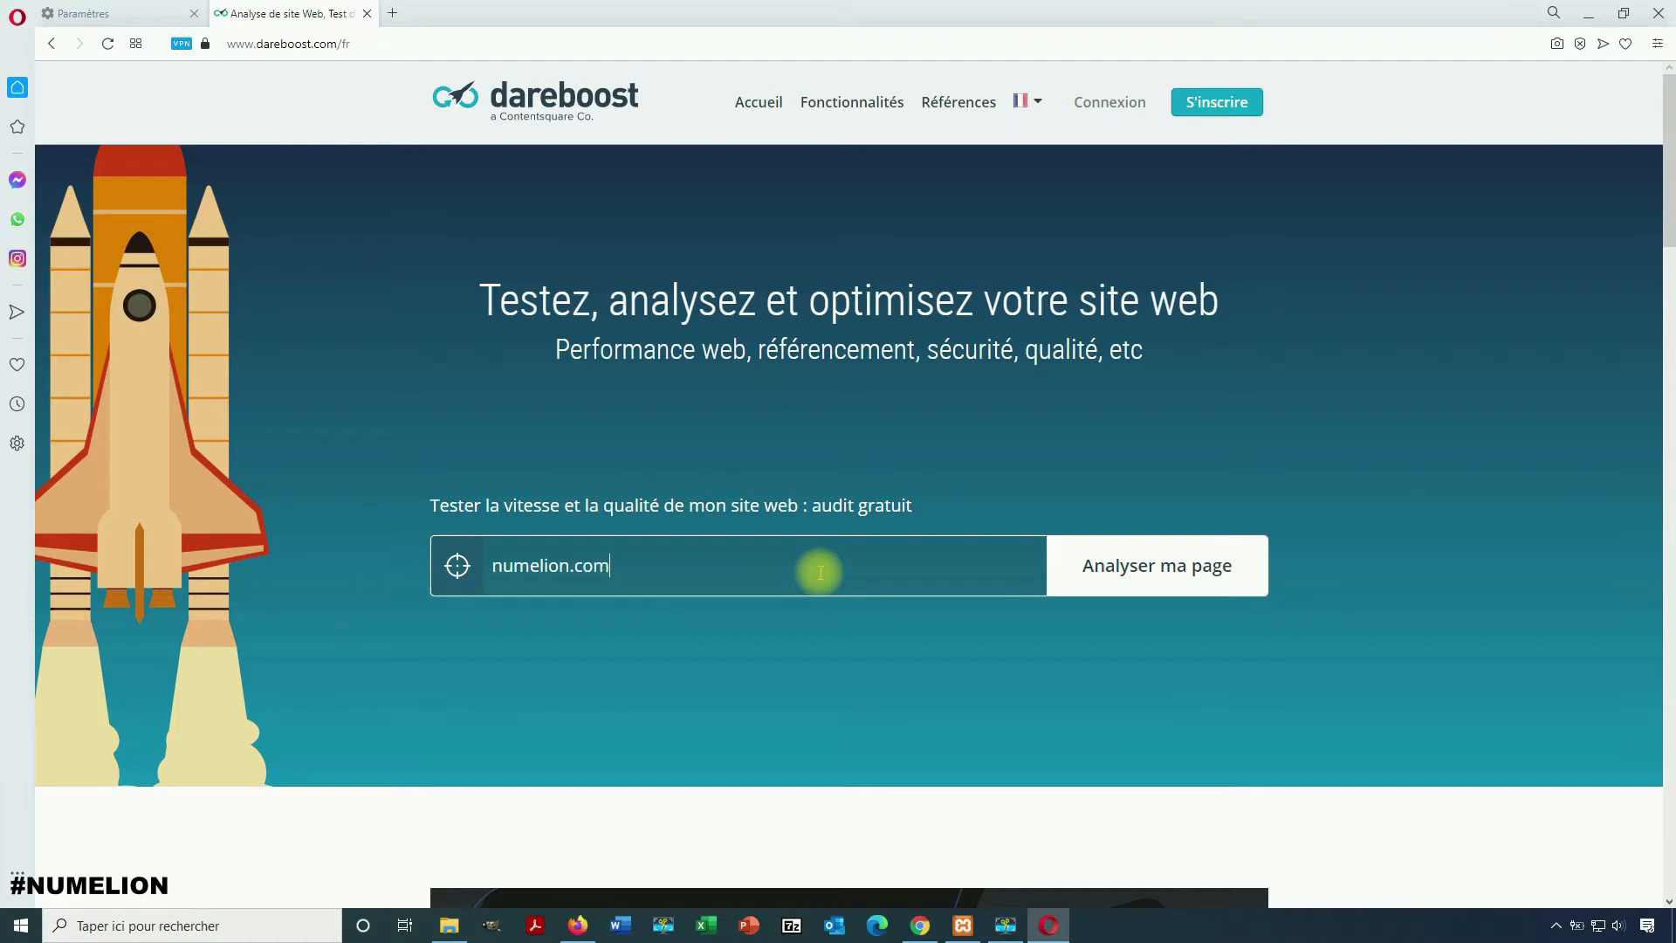
click(888, 568)
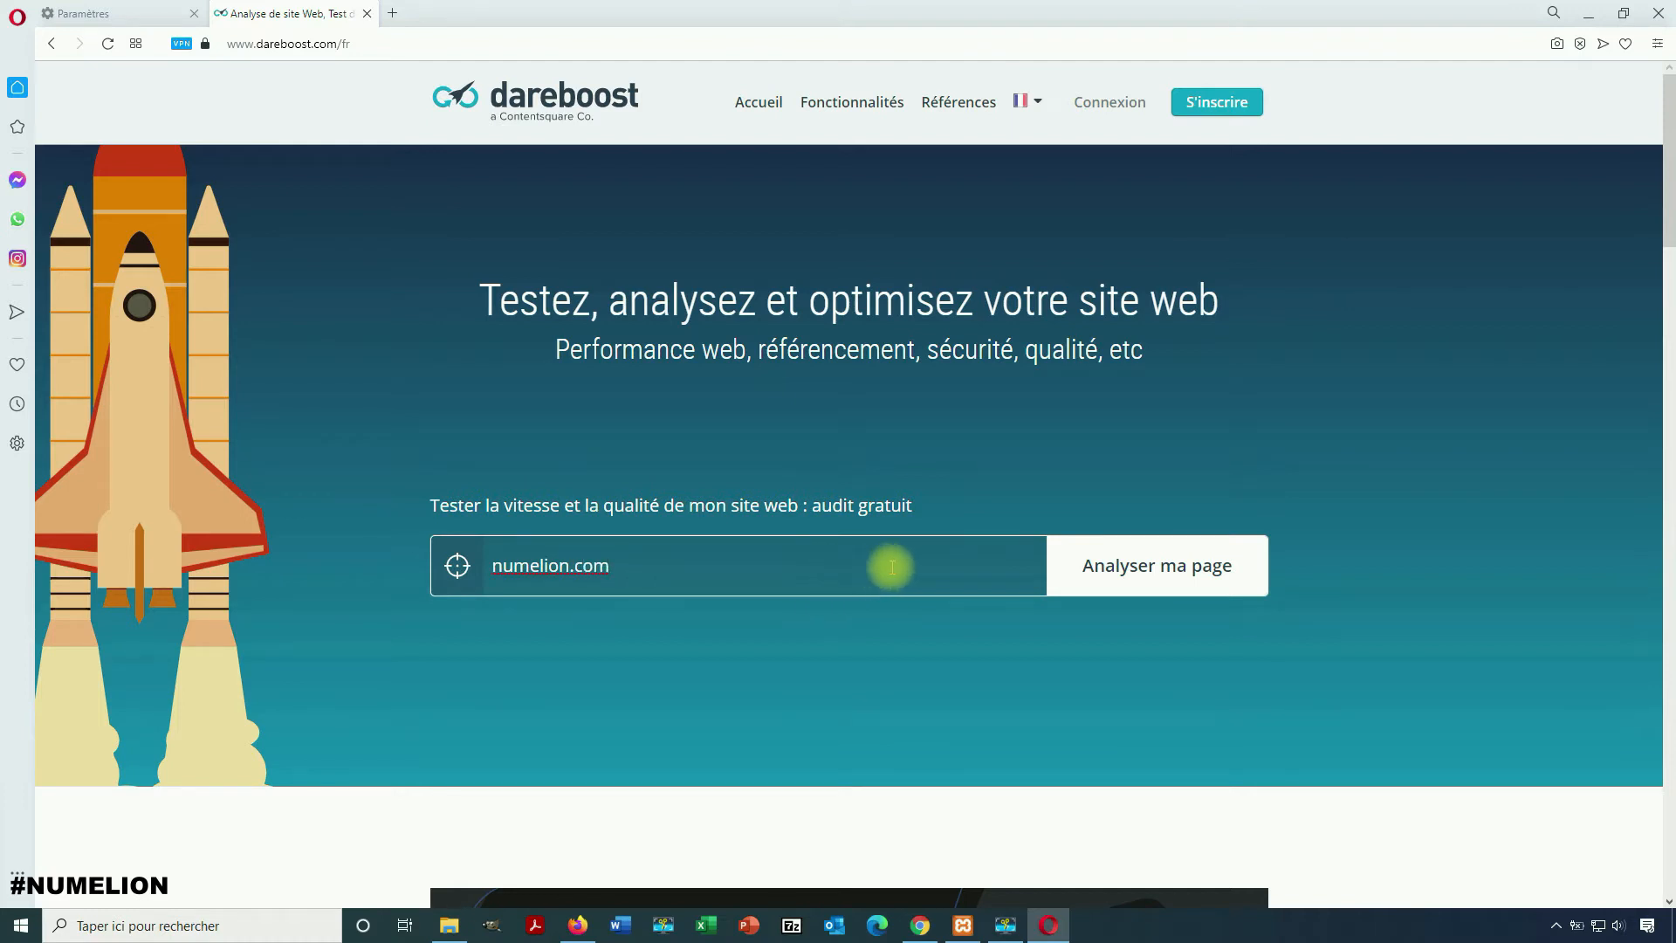
click(1166, 582)
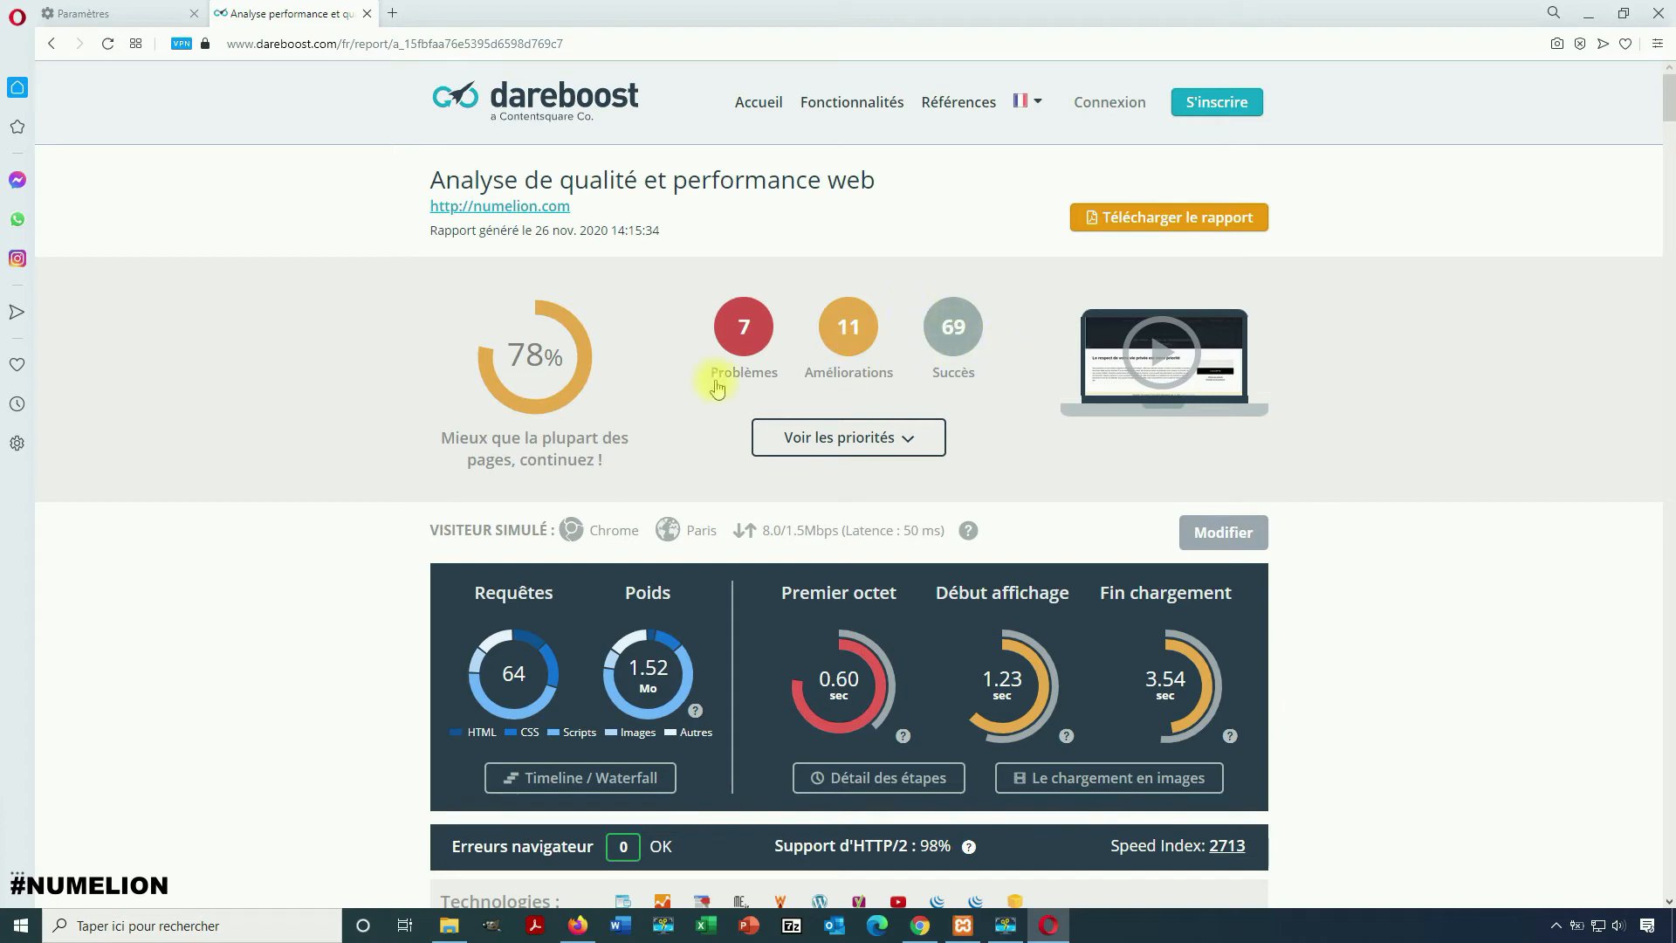
- Examine the report's overall score, simulated visitor settings, loading times, Speed Index and detected technologies
scroll(925, 590, down, 1)
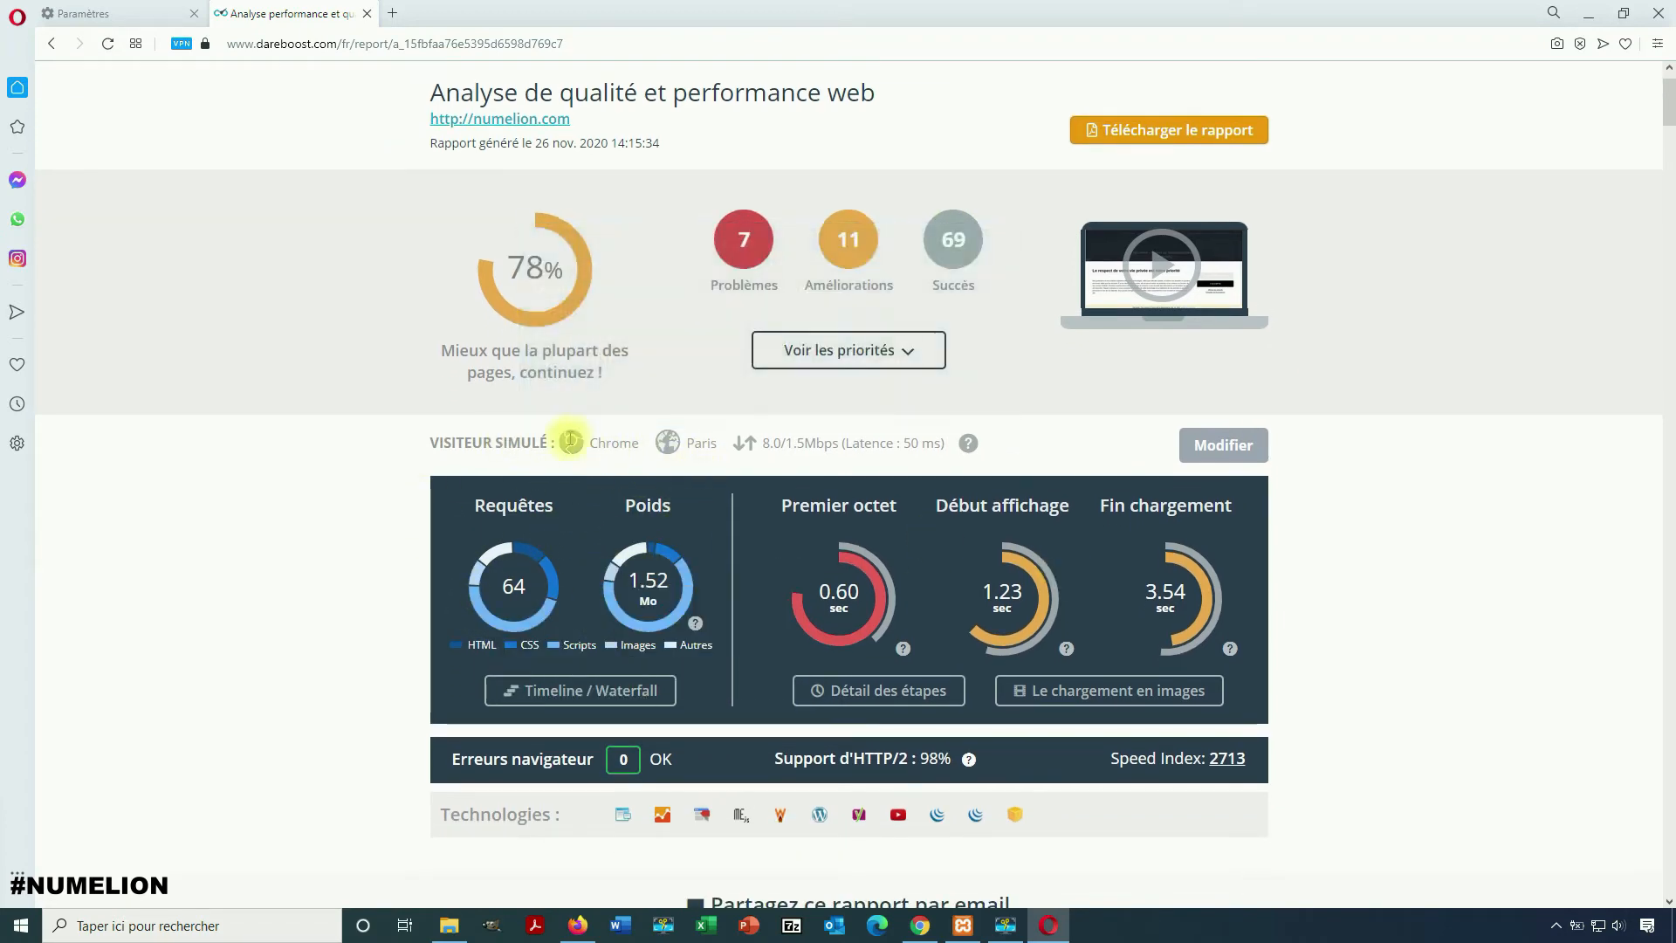
mouse_move(644, 455)
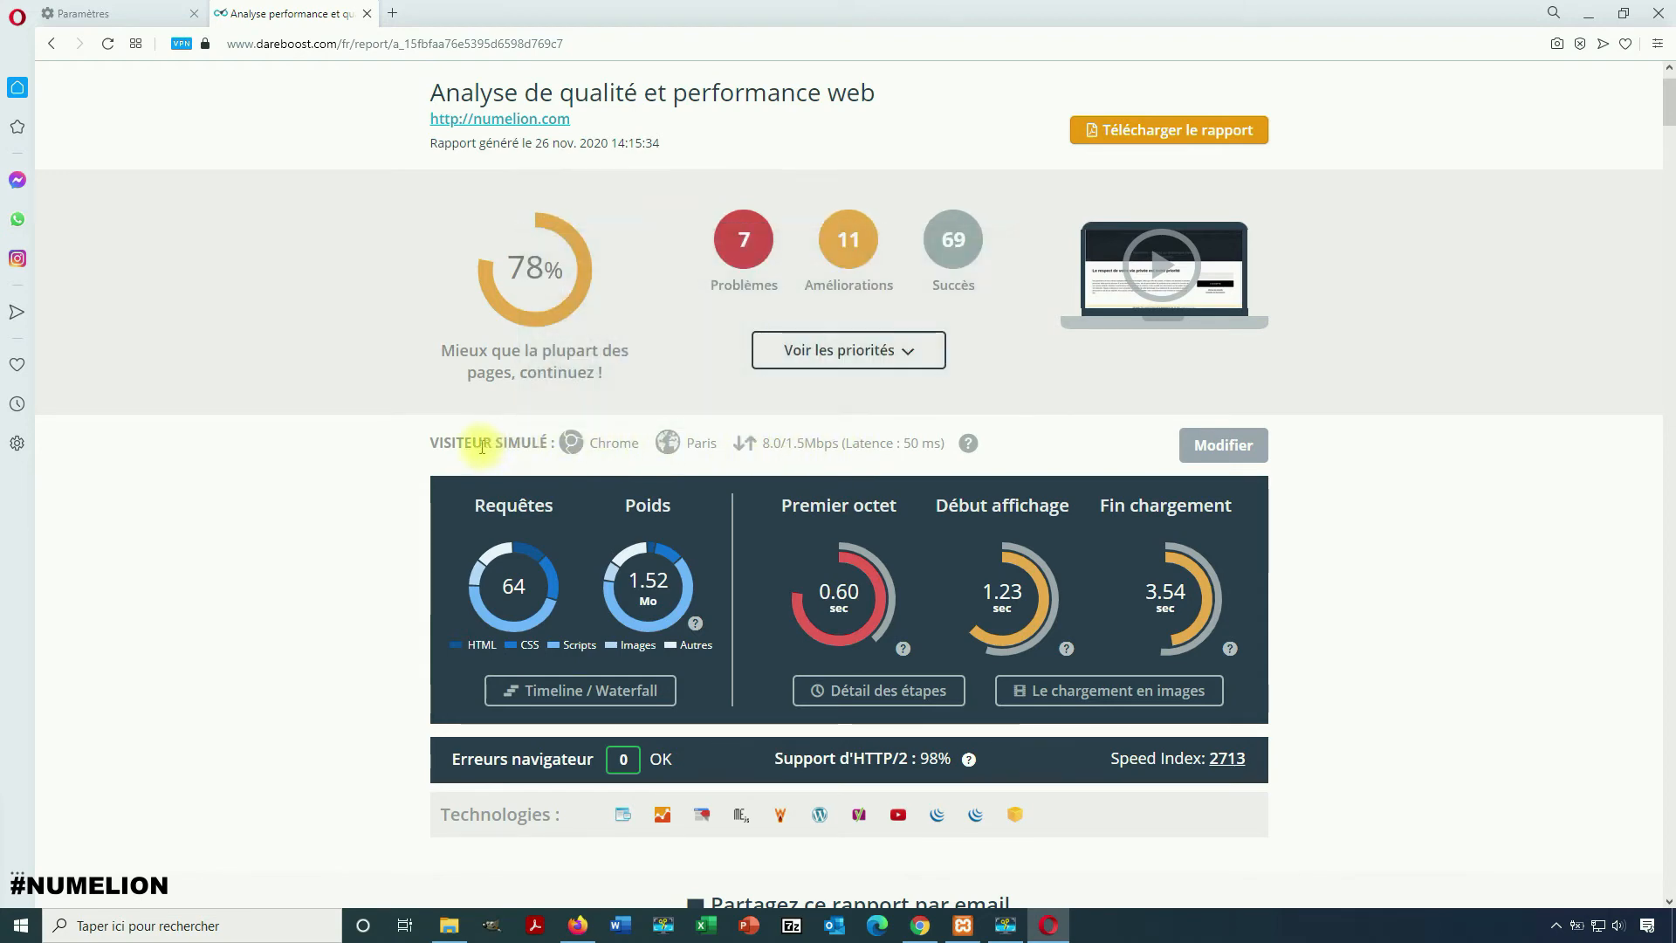
drag(437, 441, 556, 445)
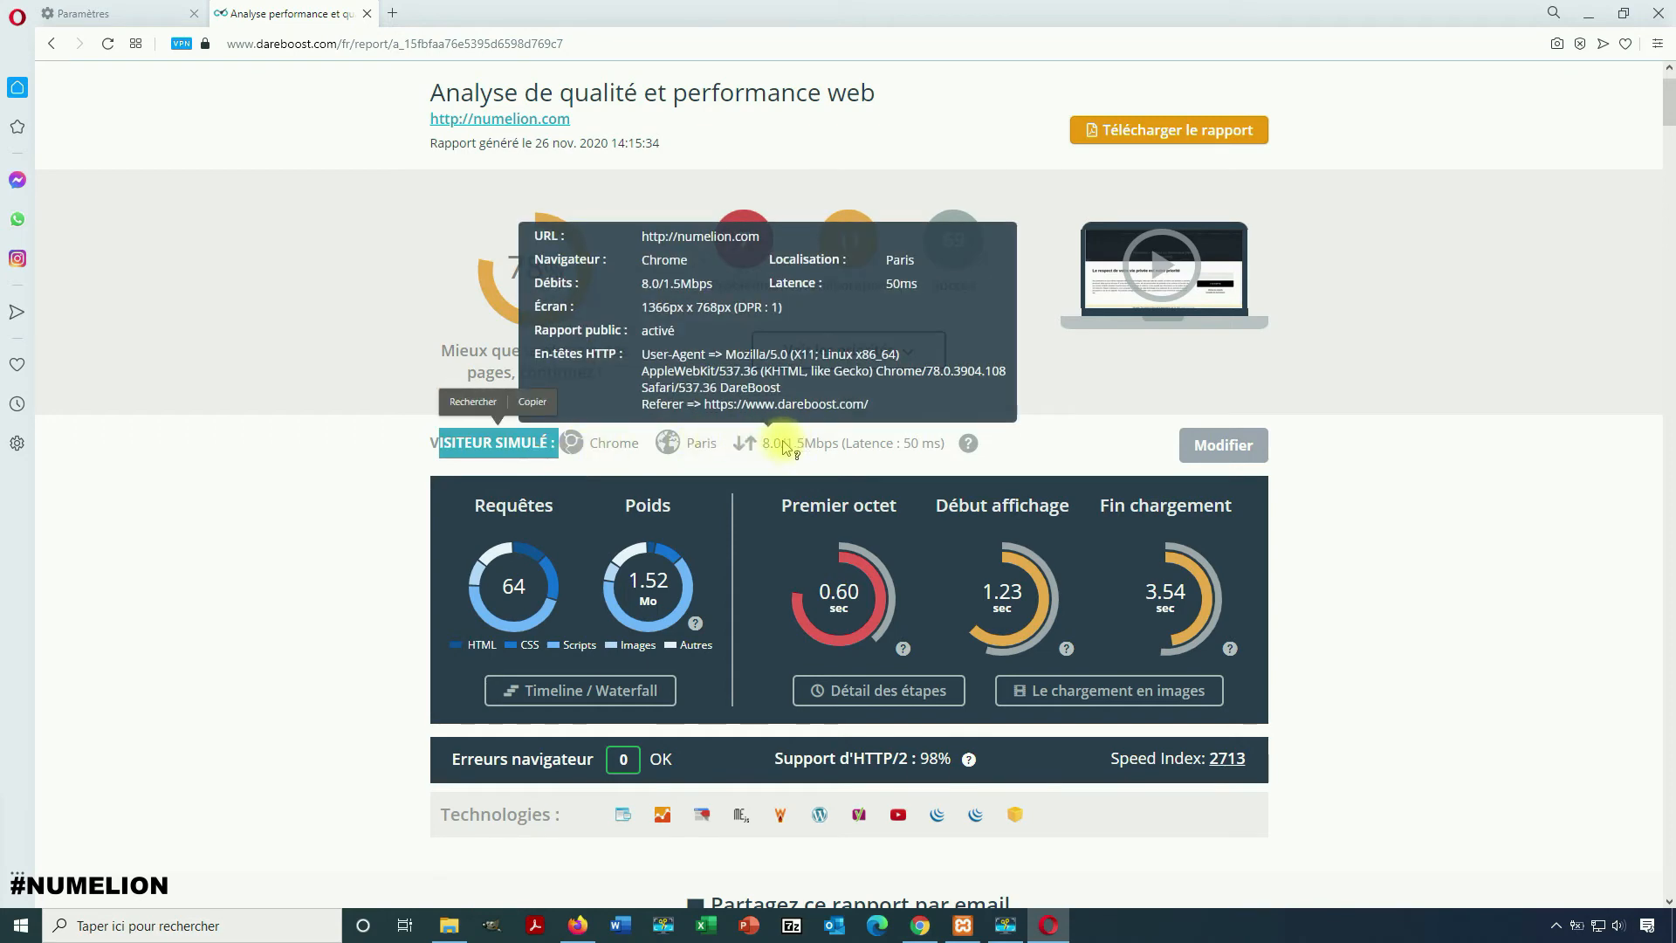
scroll(1414, 509, down, 1)
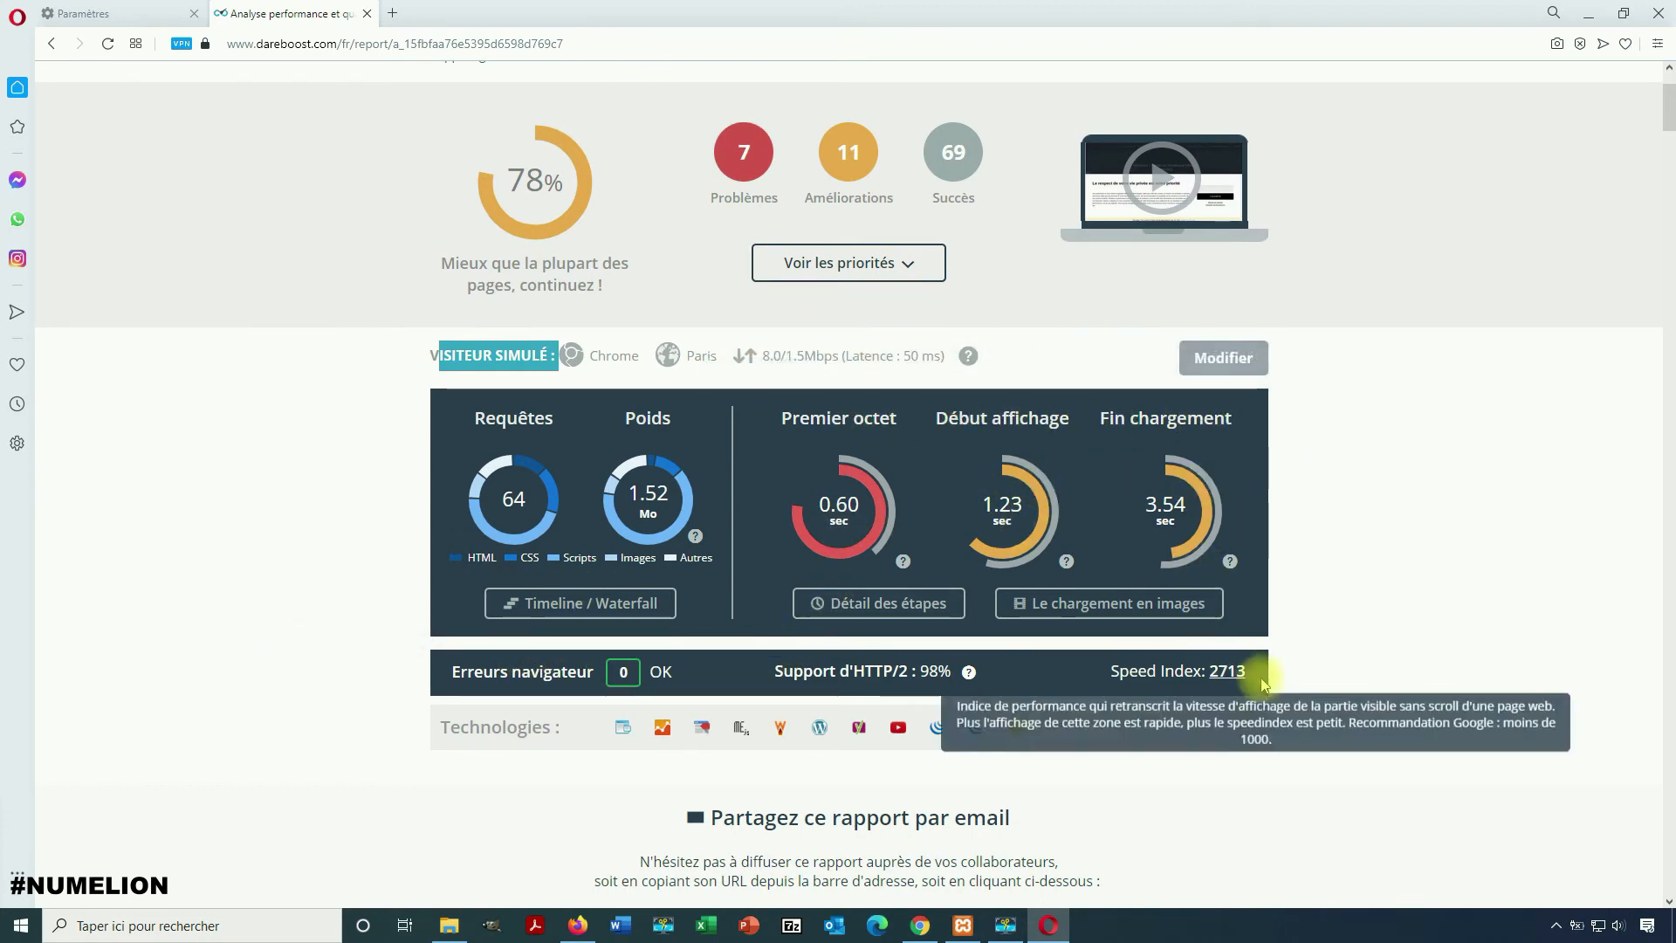
scroll(632, 586, down, 2)
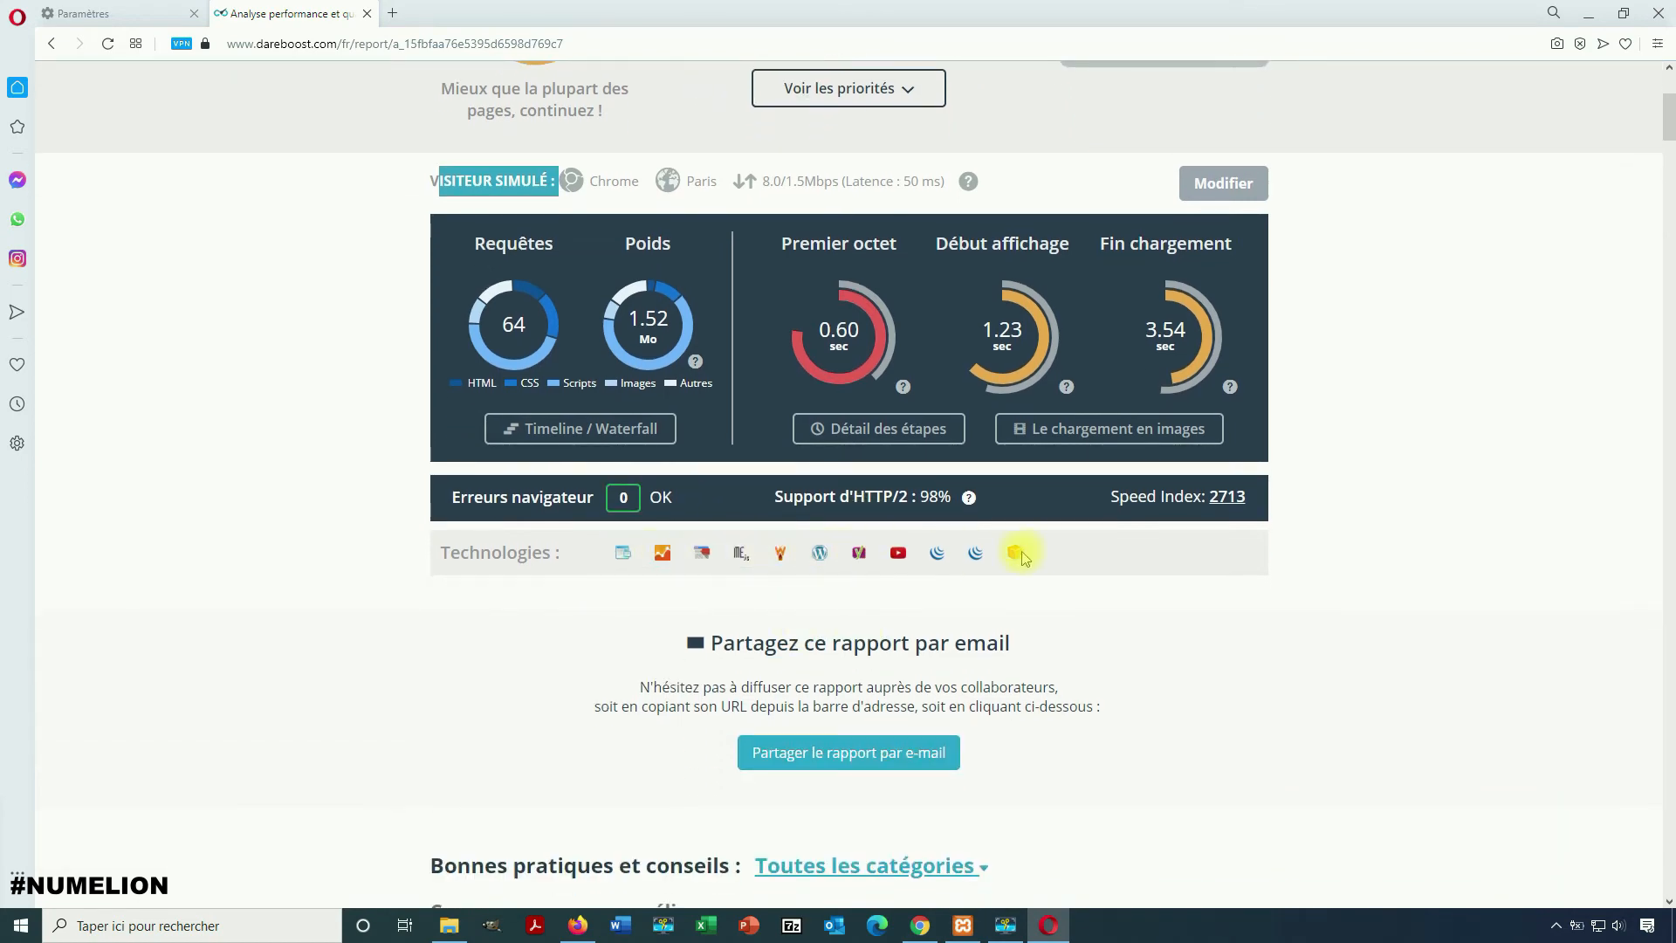
scroll(1039, 585, down, 1)
scroll(1030, 585, down, 3)
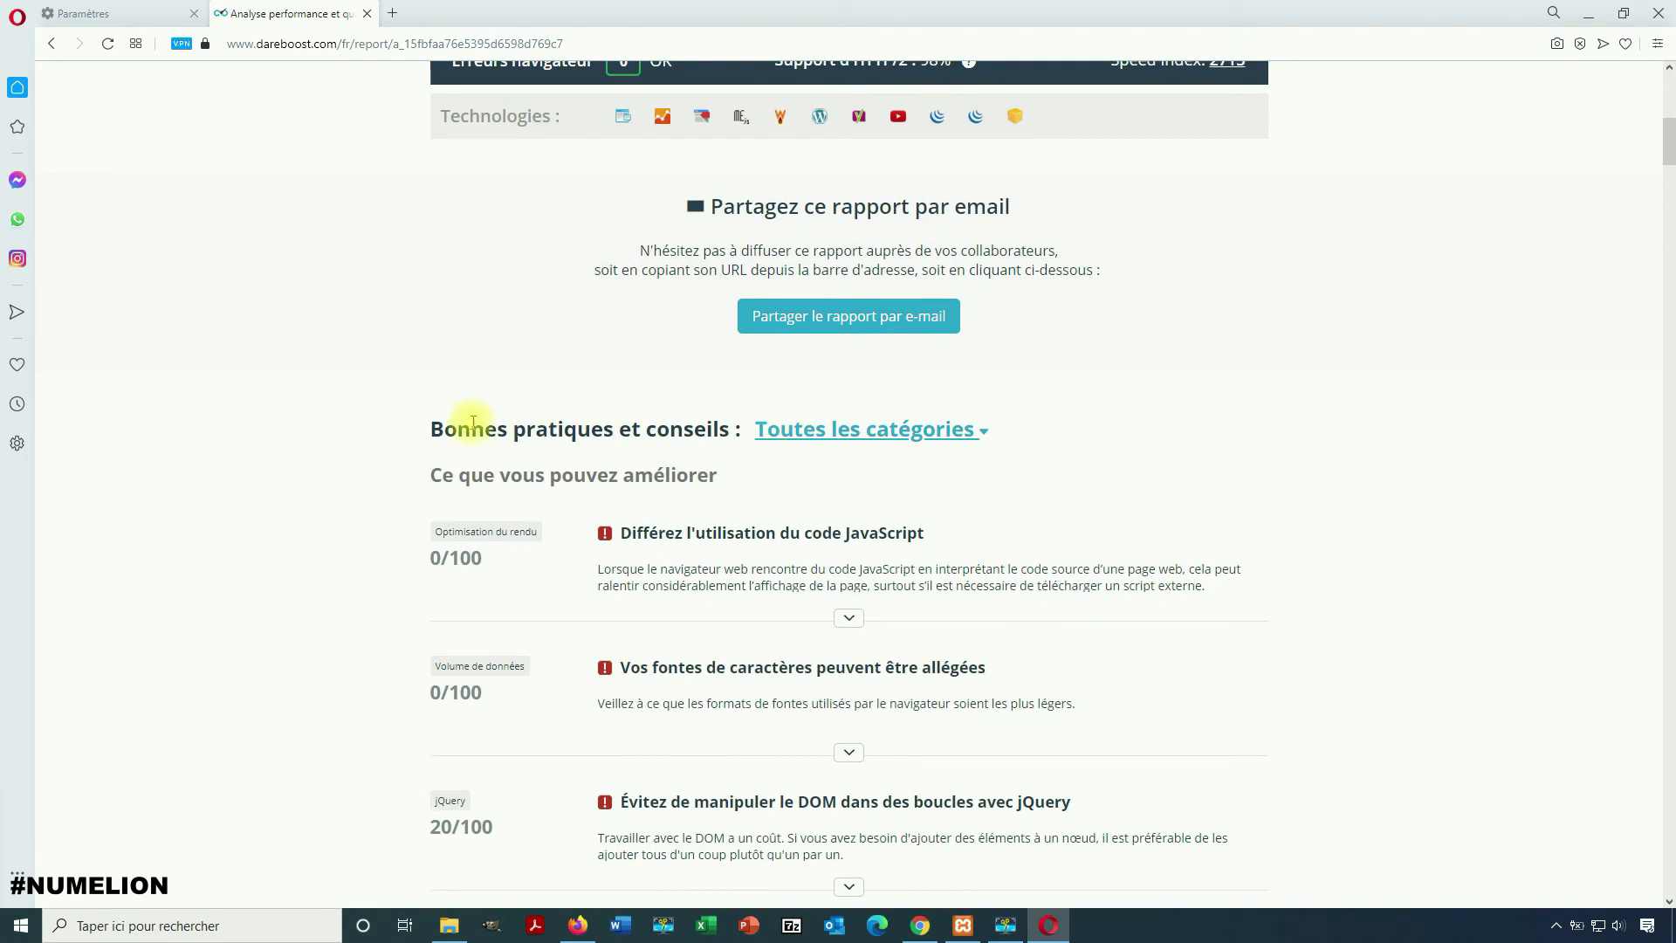
- Filter the report's best practices and advice to the Sécurité category and look over its recommendations
click(864, 436)
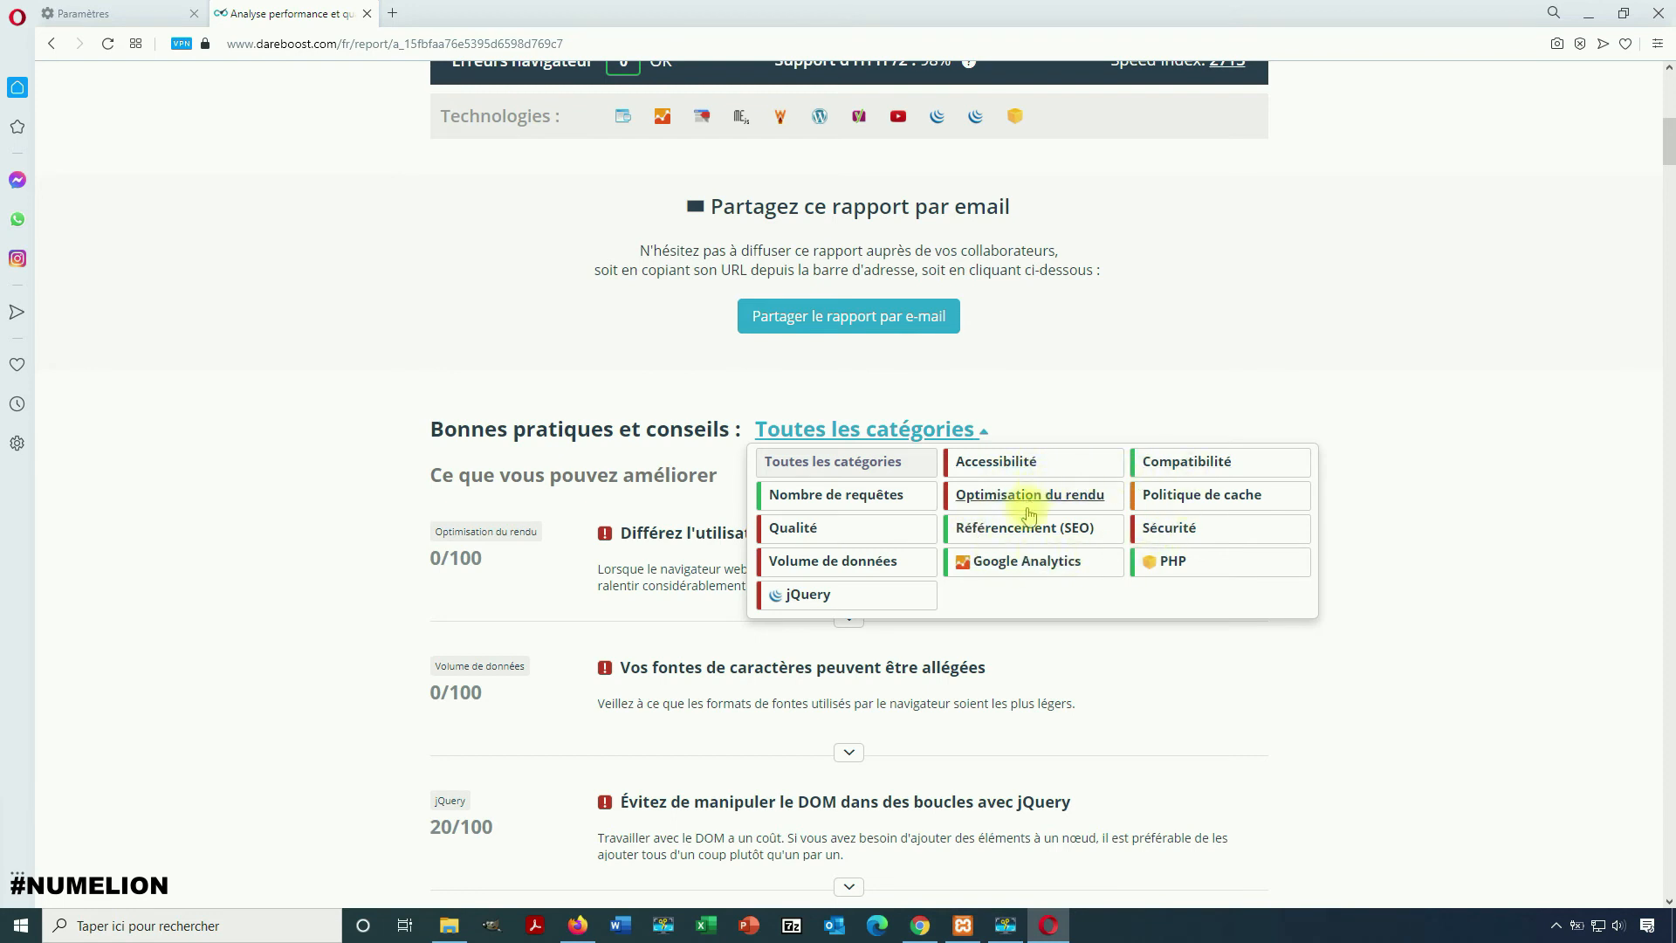
click(1169, 528)
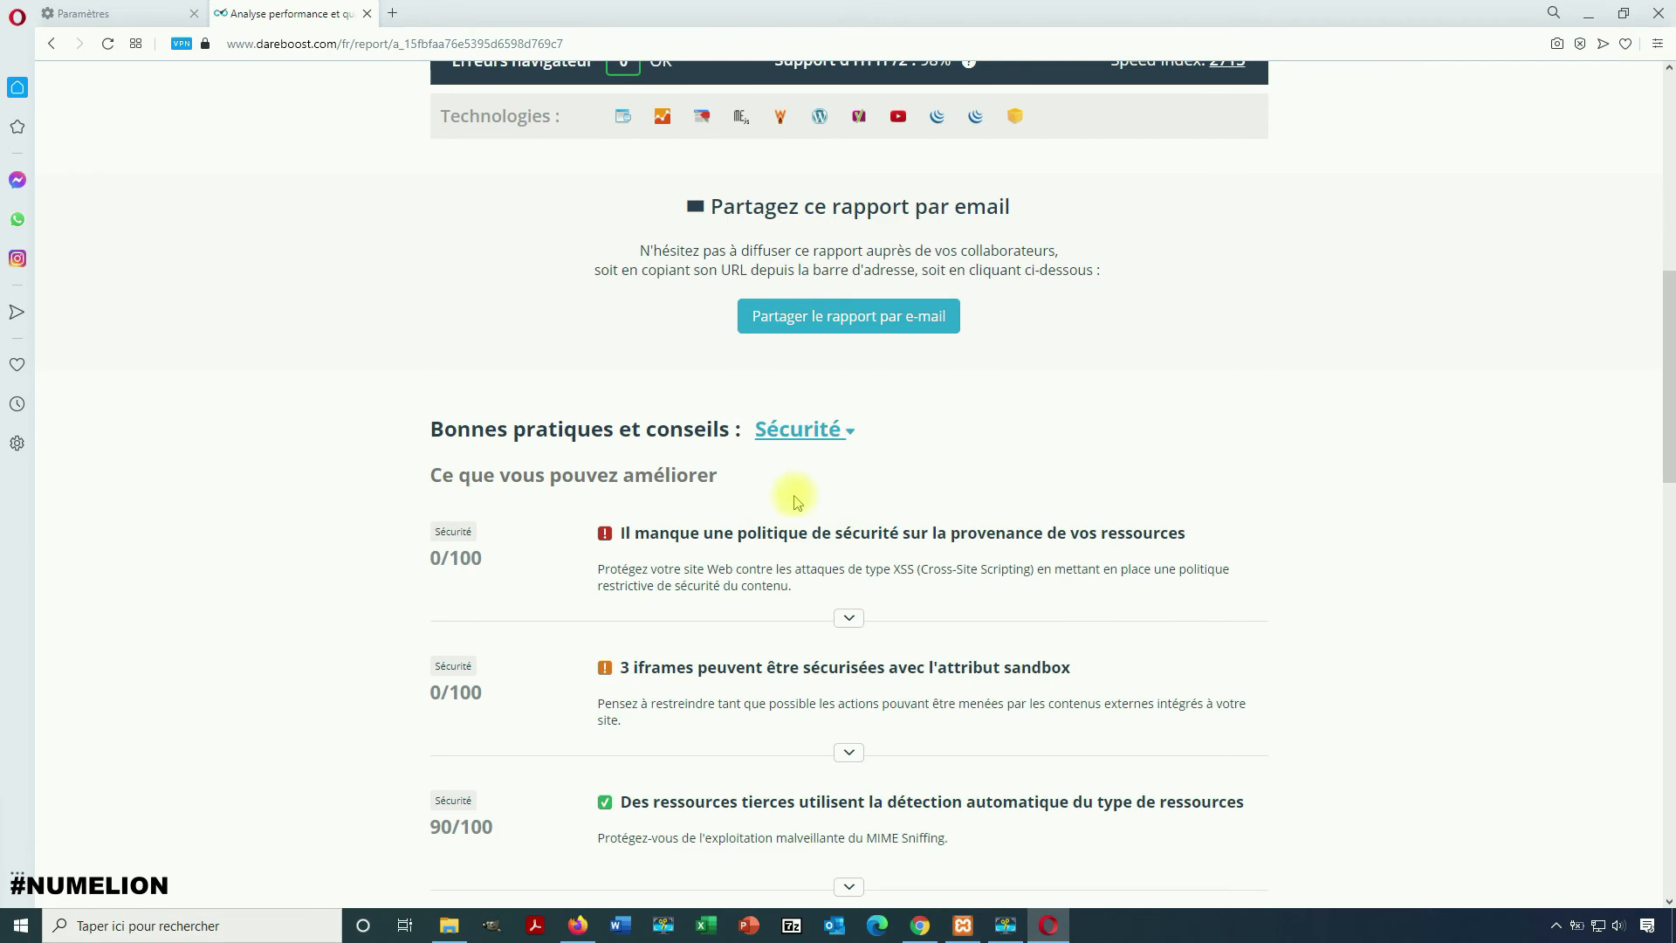
scroll(793, 486, up, 2)
scroll(711, 535, down, 4)
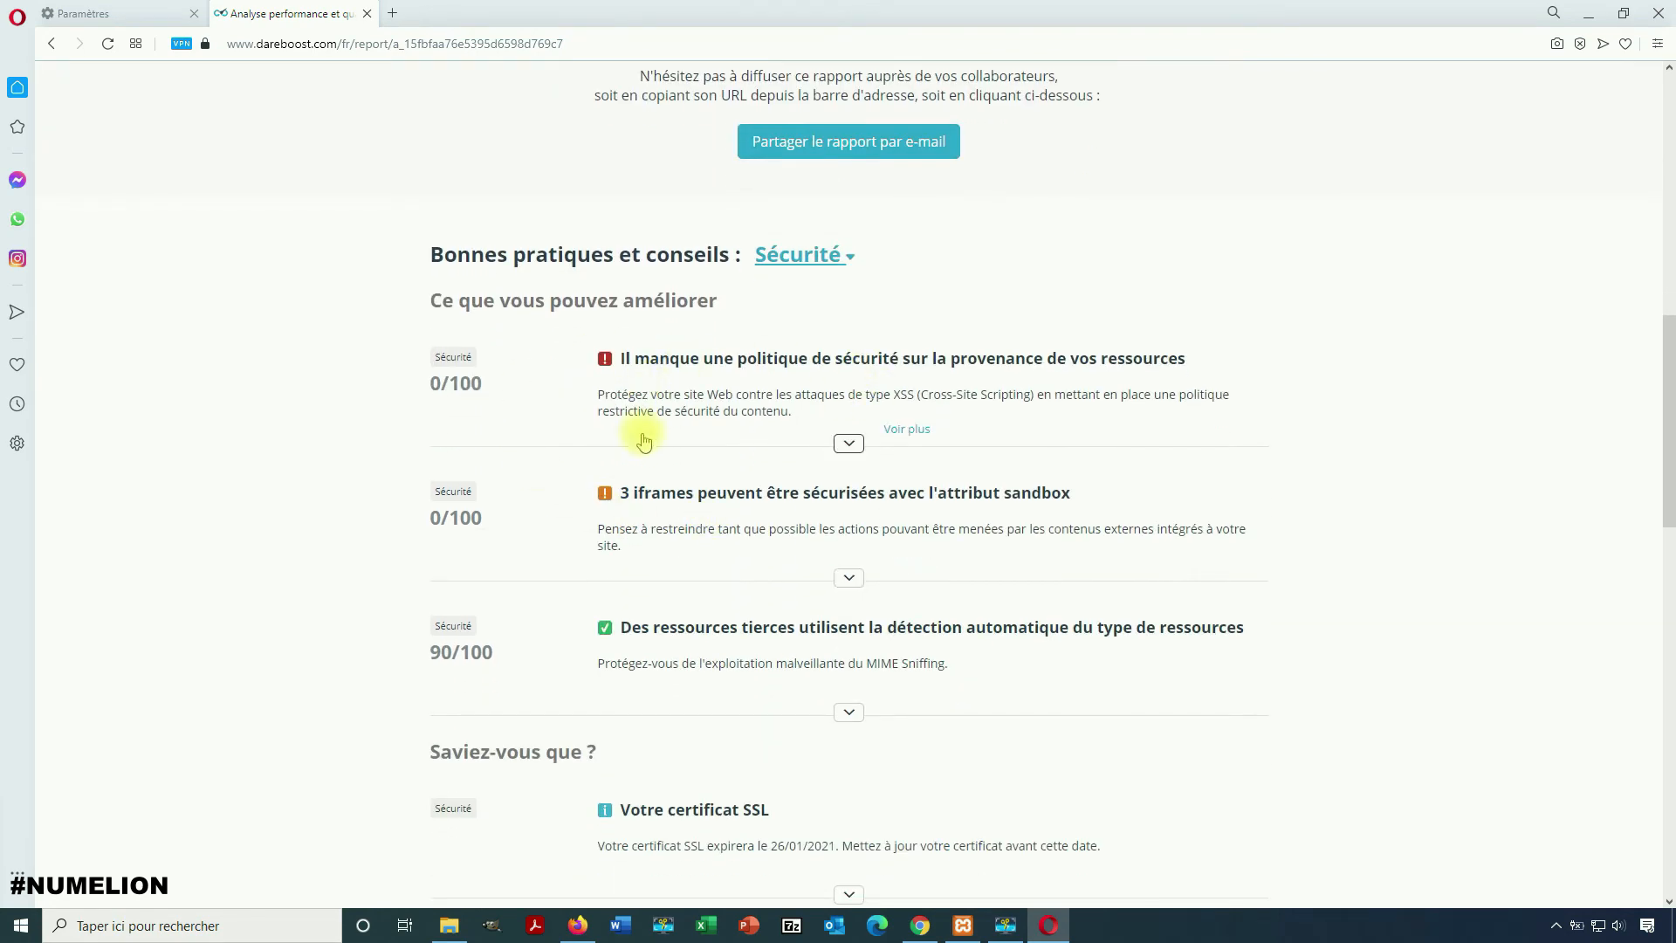
- Expand and read the security recommendations on the iframe sandbox attribute and the missing security policy for resource origins
scroll(576, 402, down, 2)
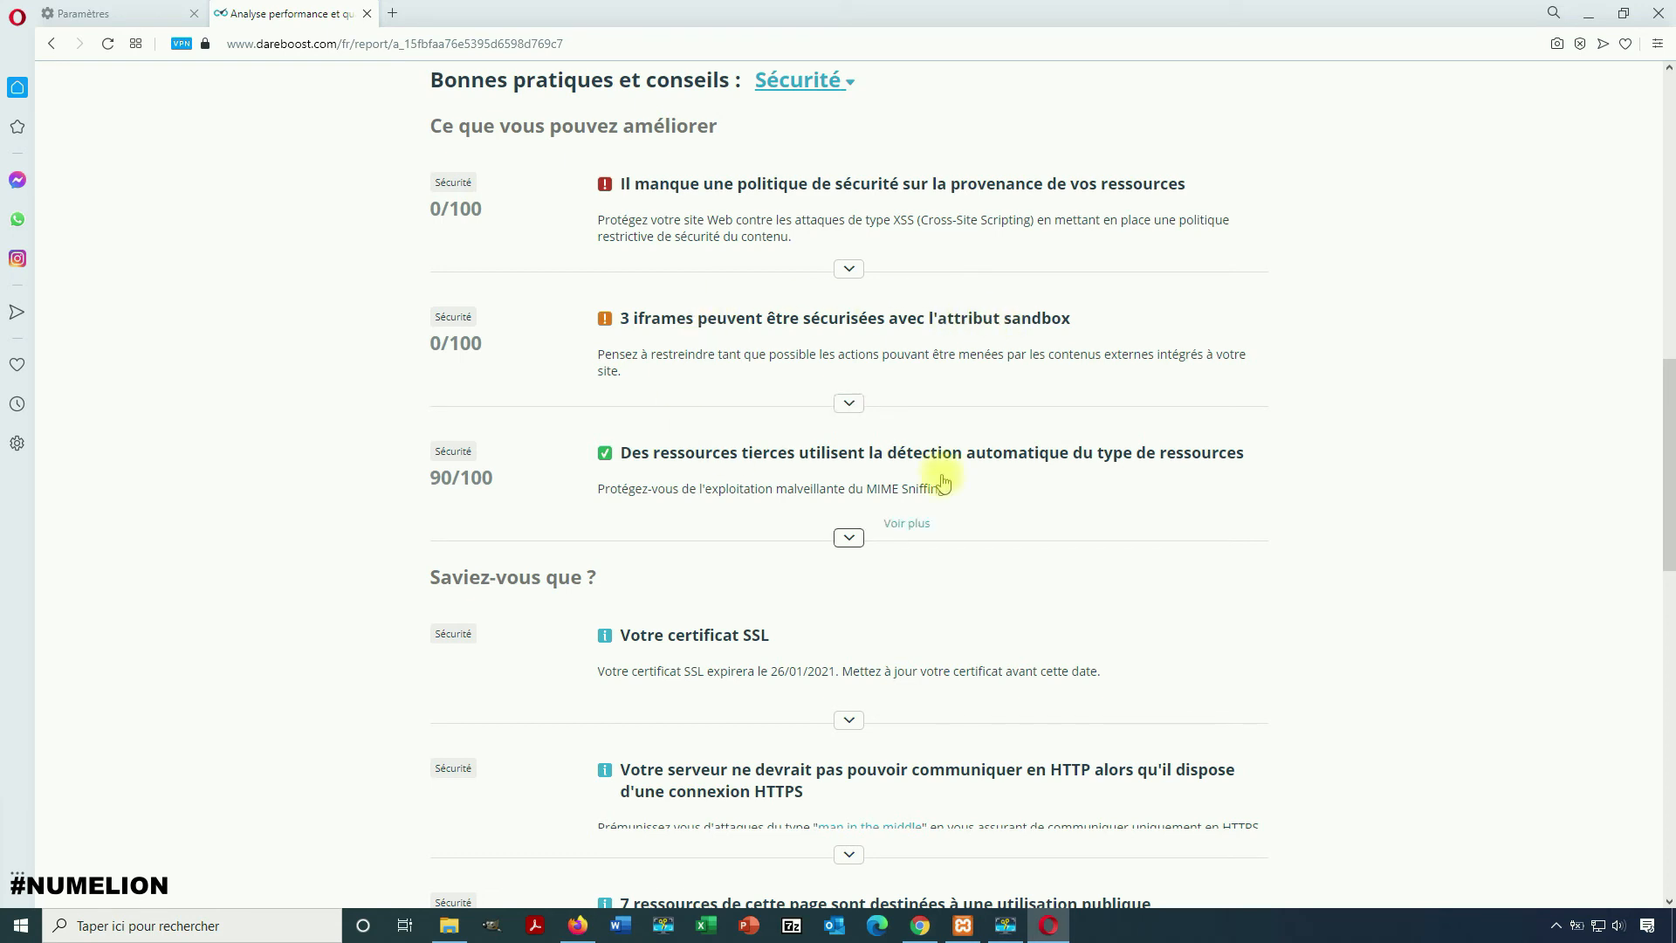
click(849, 401)
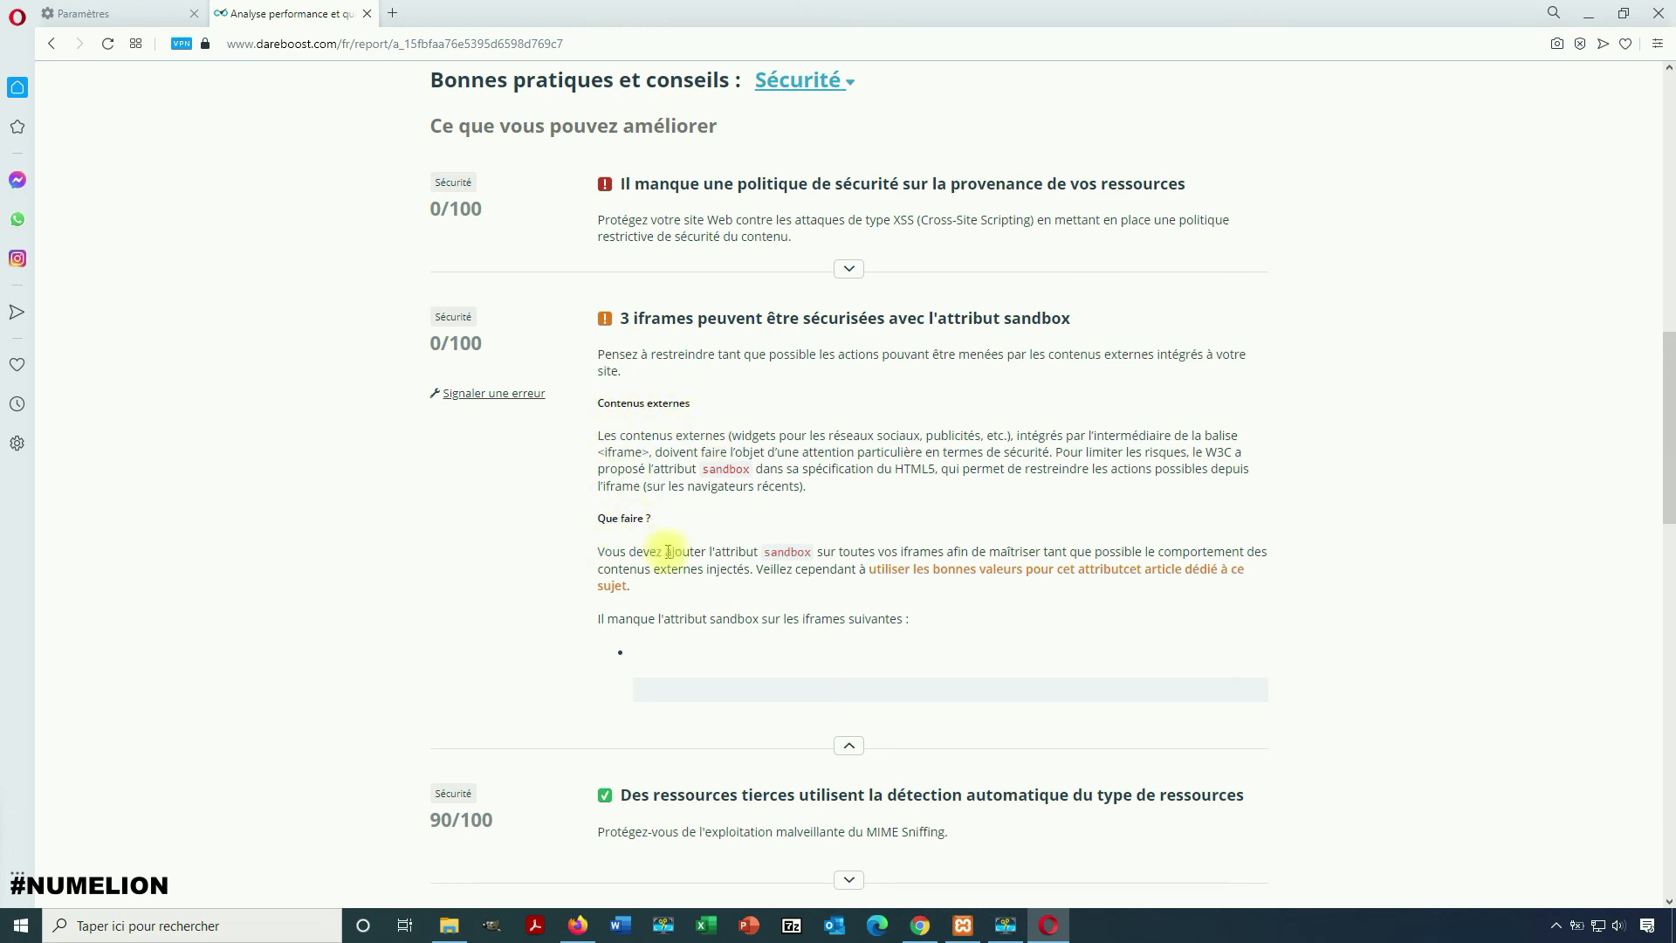
scroll(611, 563, up, 3)
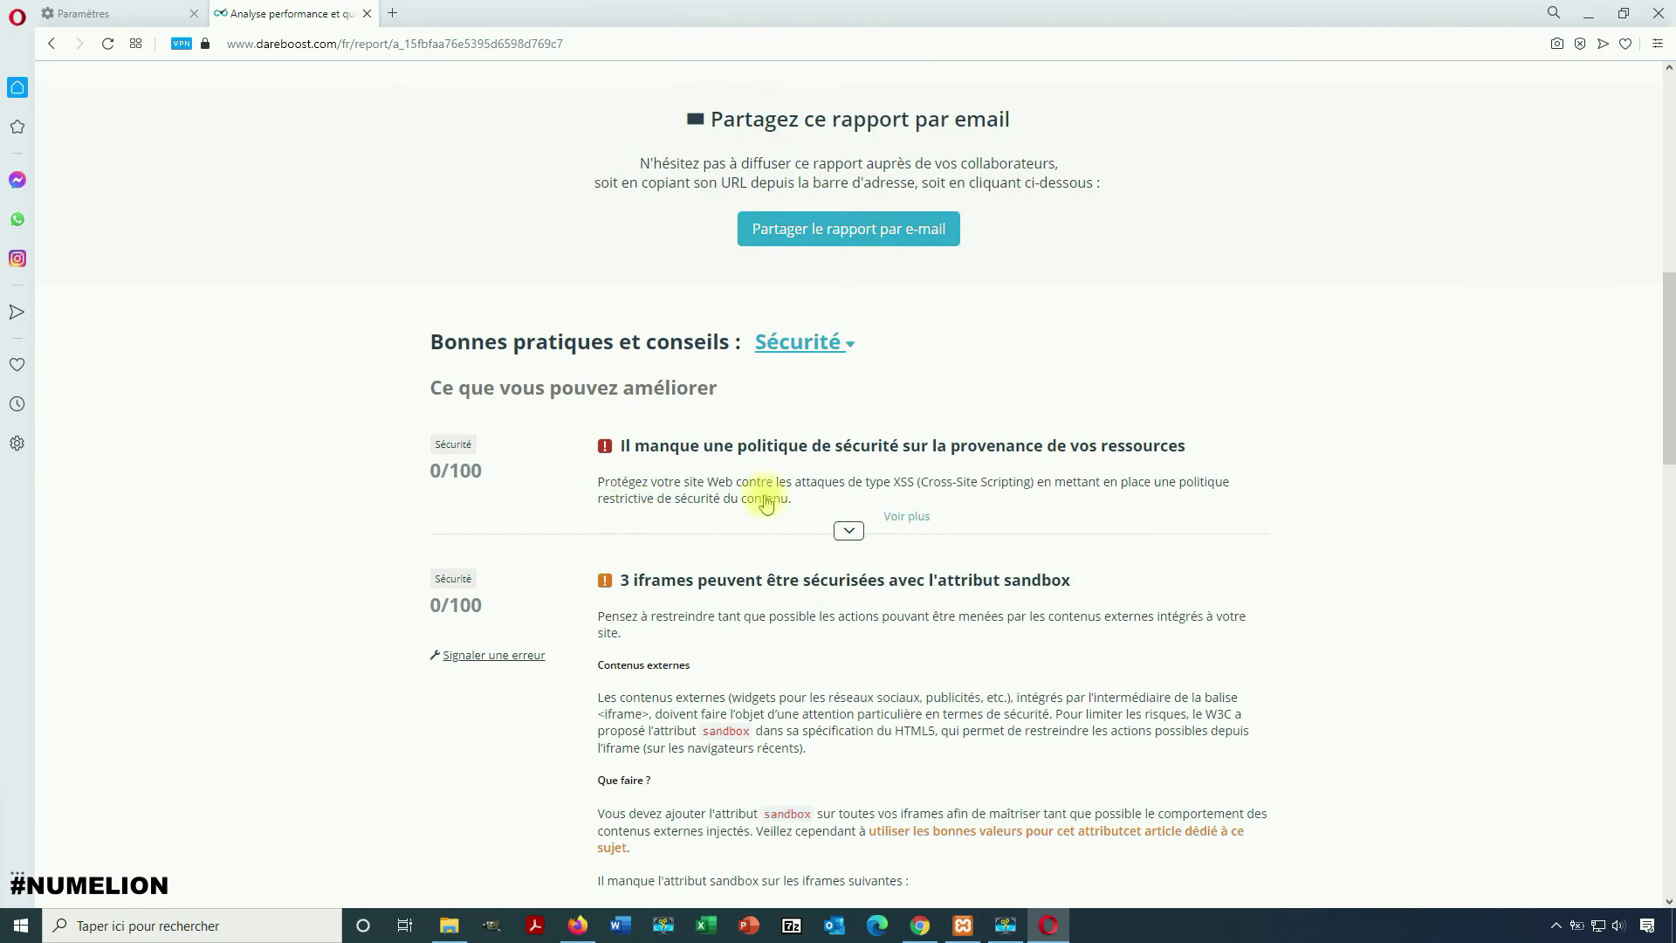
click(843, 529)
scroll(829, 537, down, 2)
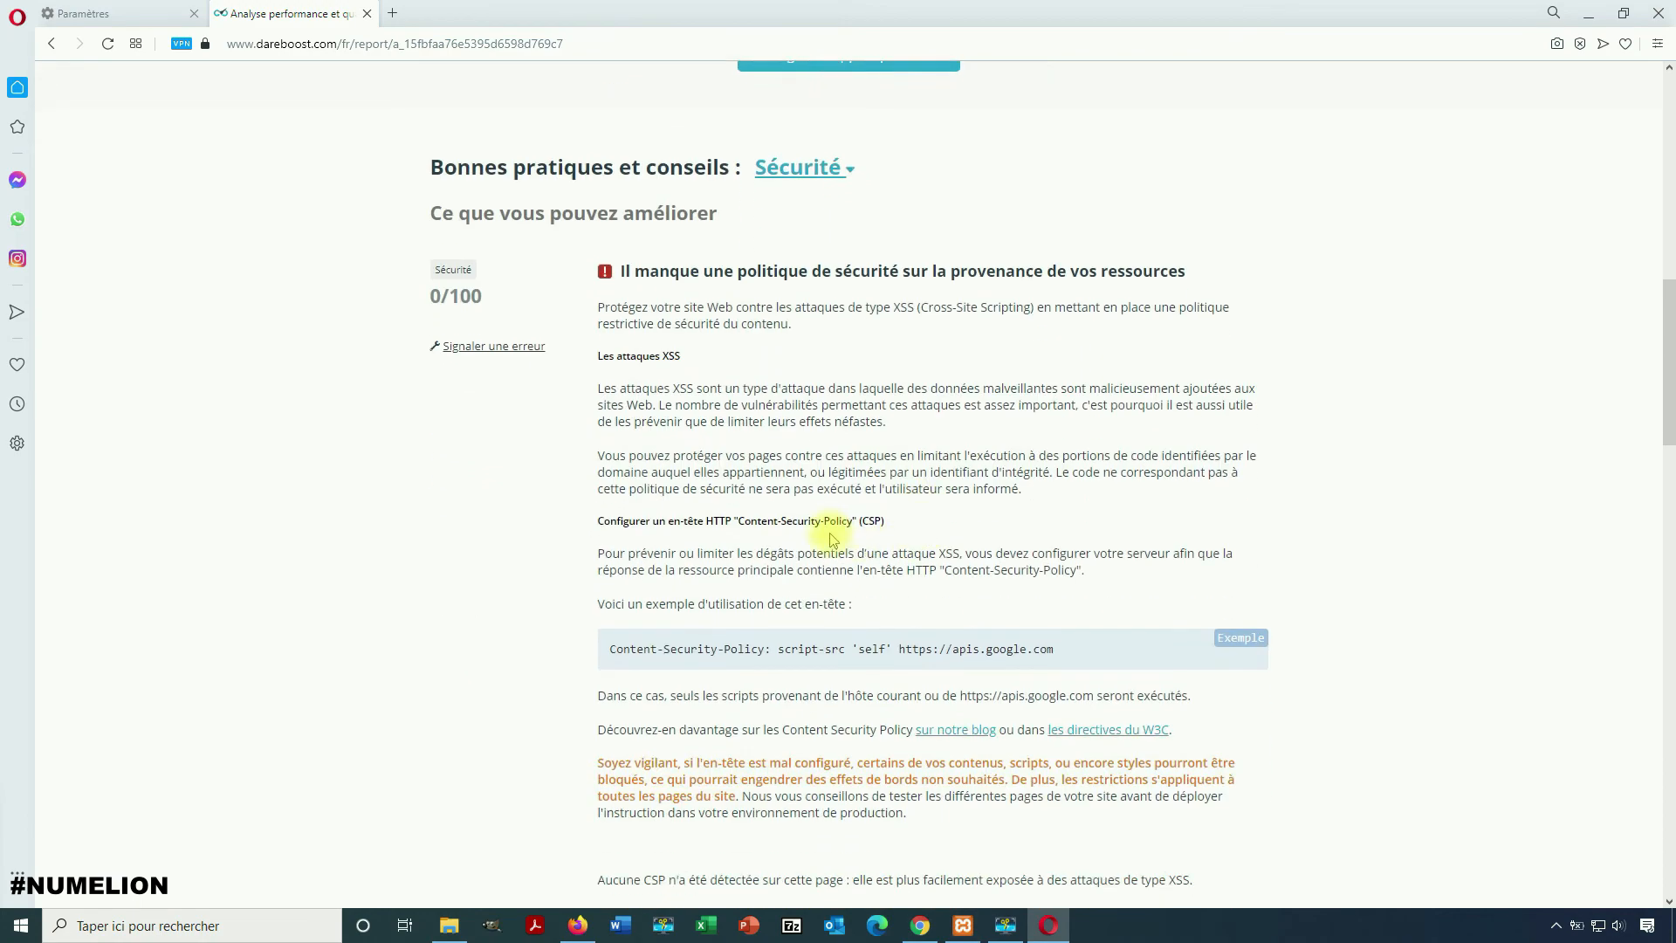
scroll(851, 528, down, 9)
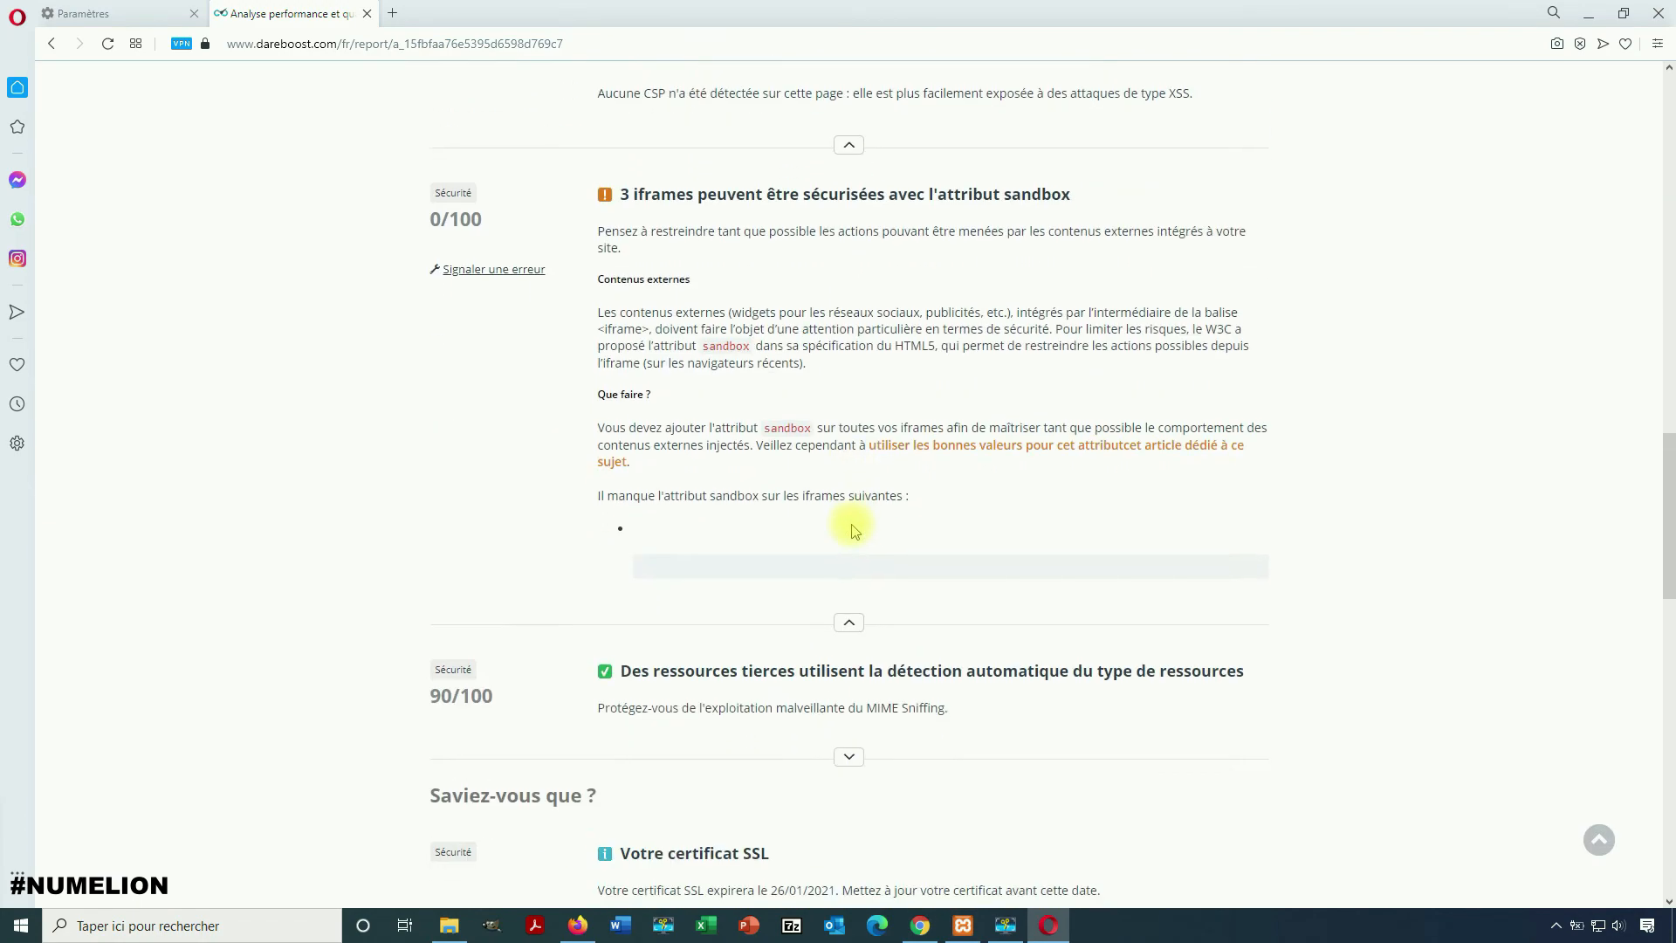
- Look over the remaining security advice on MIME sniffing, the SSL certificate, HTTPS and public resources, and return to the report's summary
scroll(854, 529, down, 12)
scroll(785, 532, up, 10)
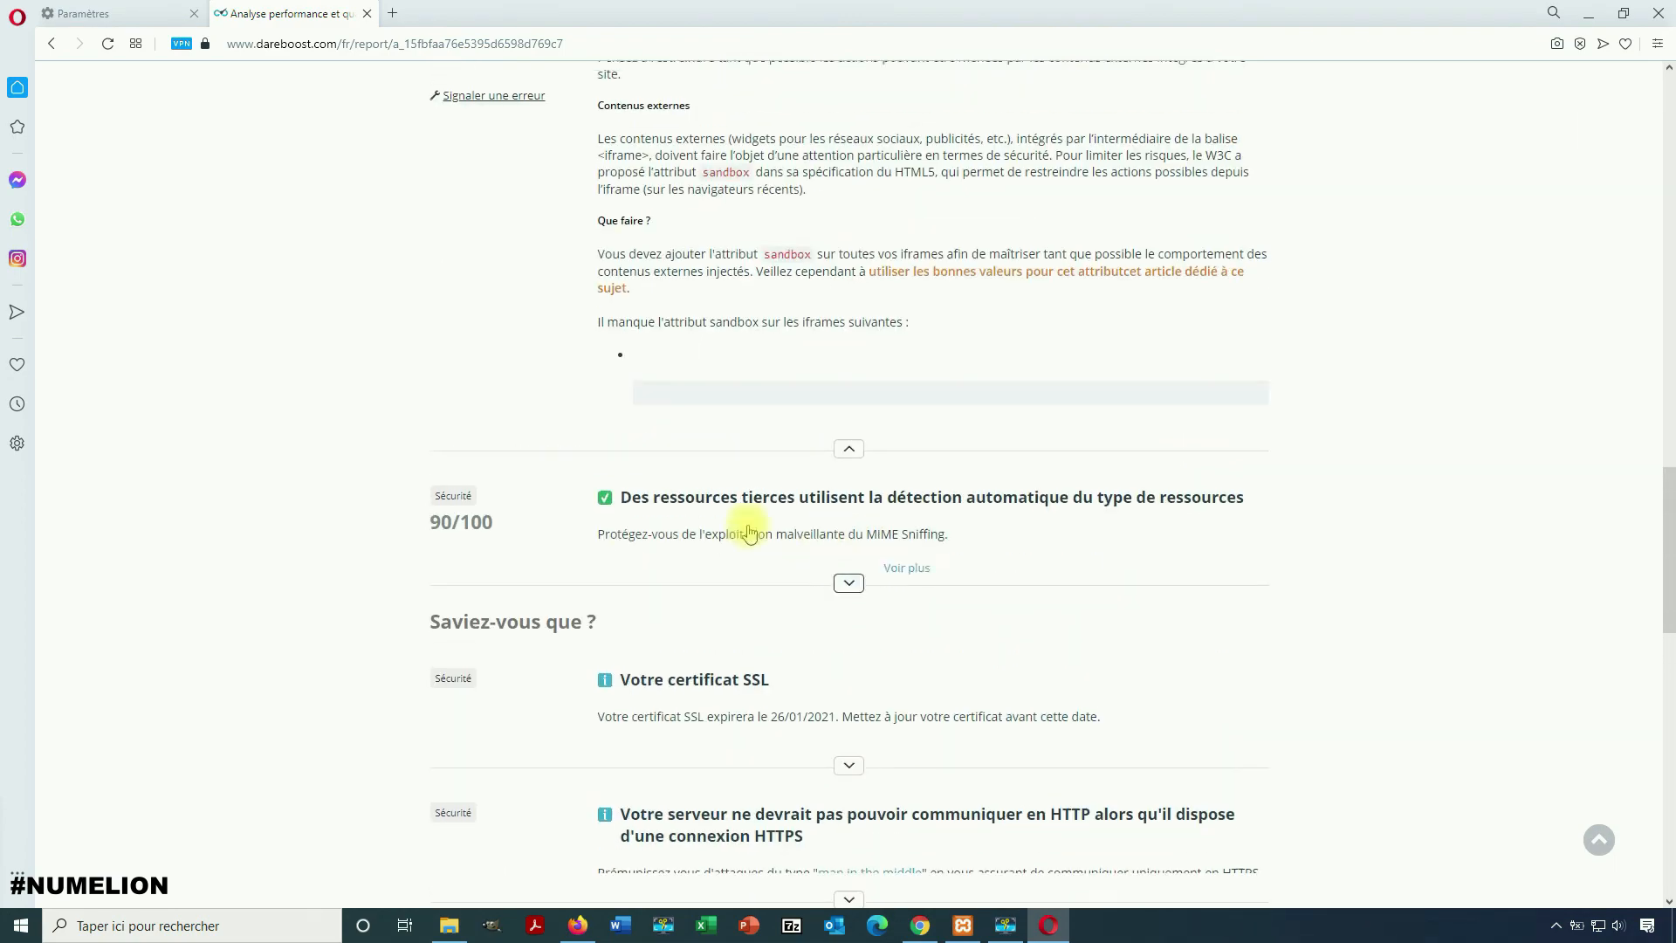
scroll(550, 569, down, 2)
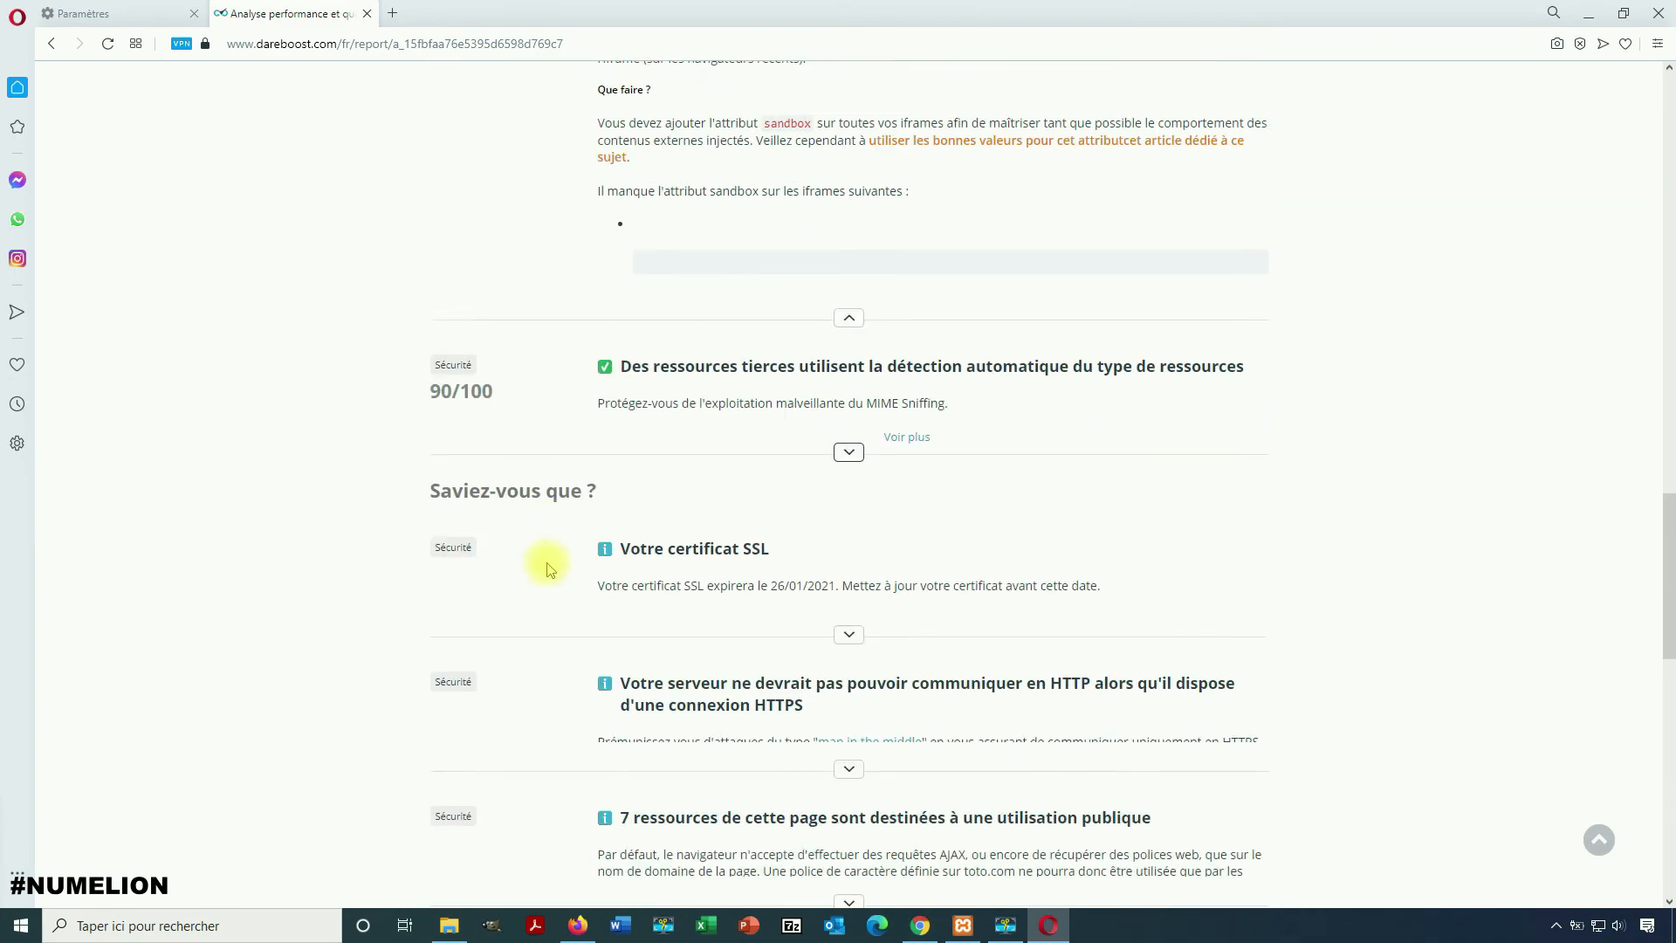
scroll(550, 569, down, 14)
scroll(550, 569, up, 17)
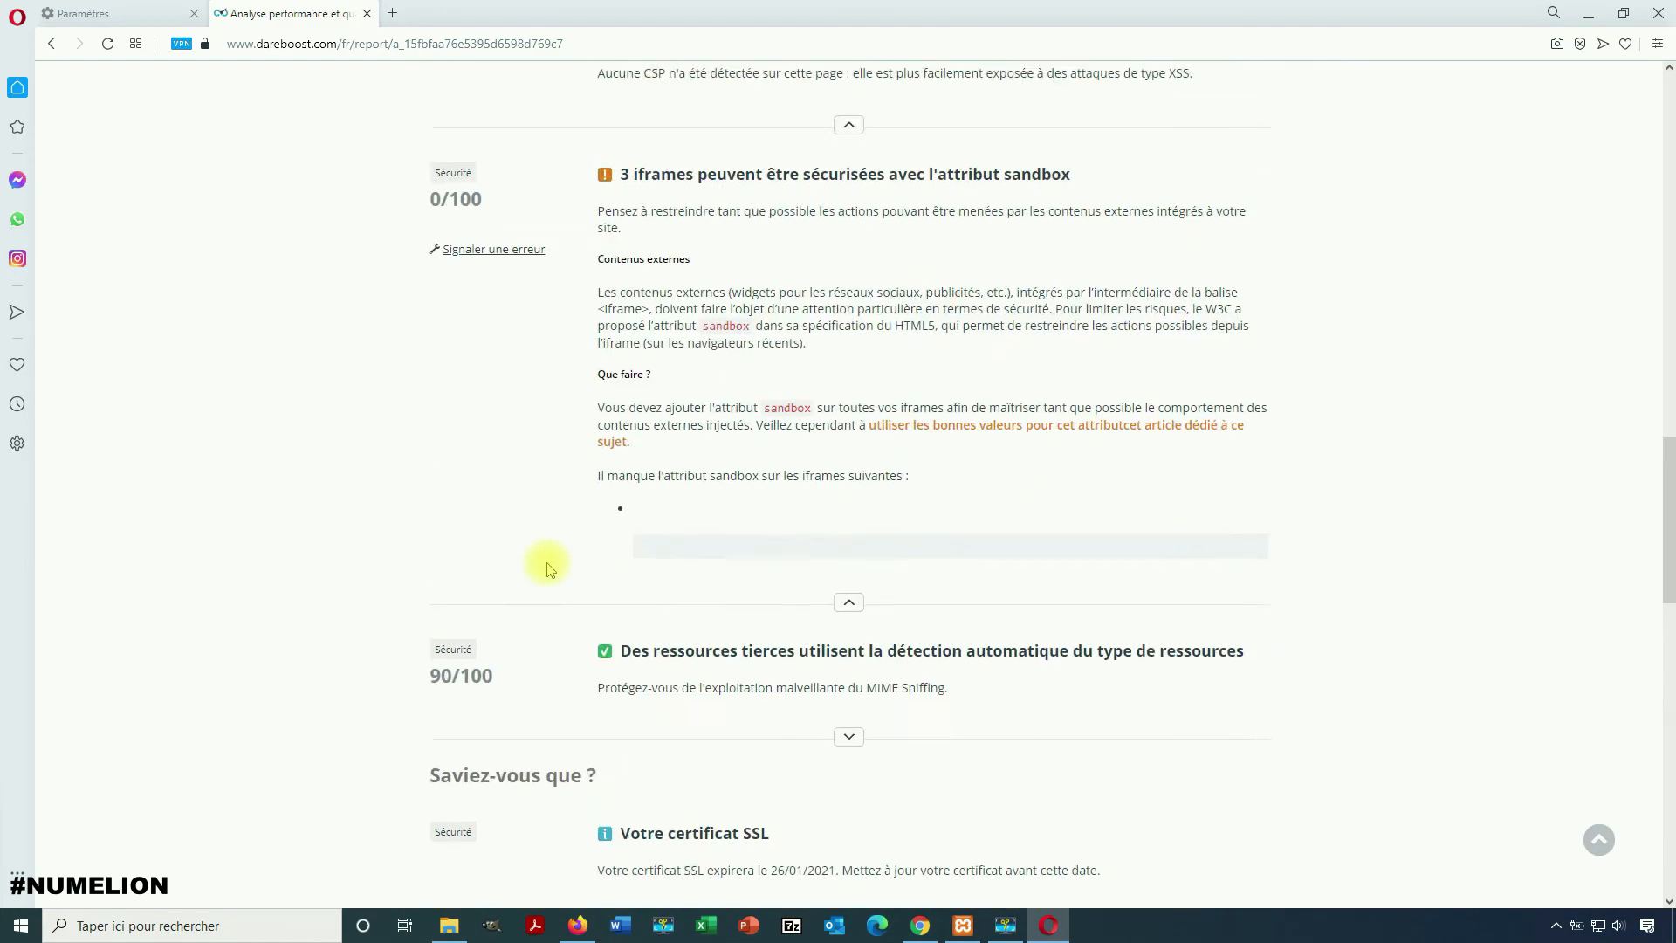
scroll(550, 569, up, 15)
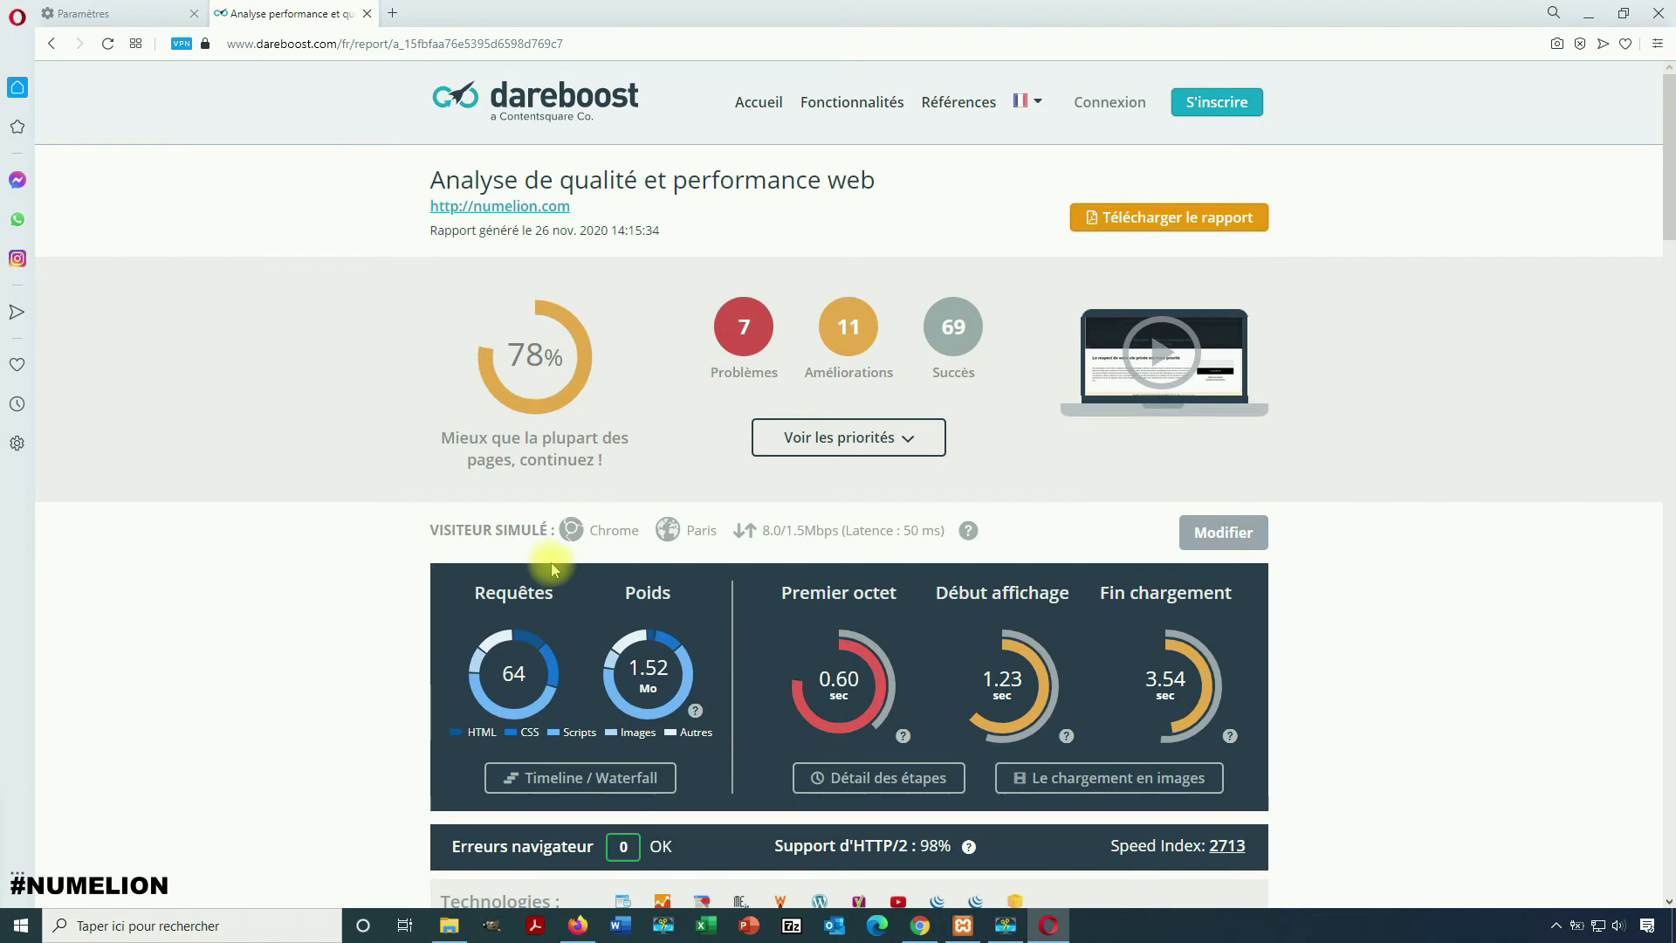